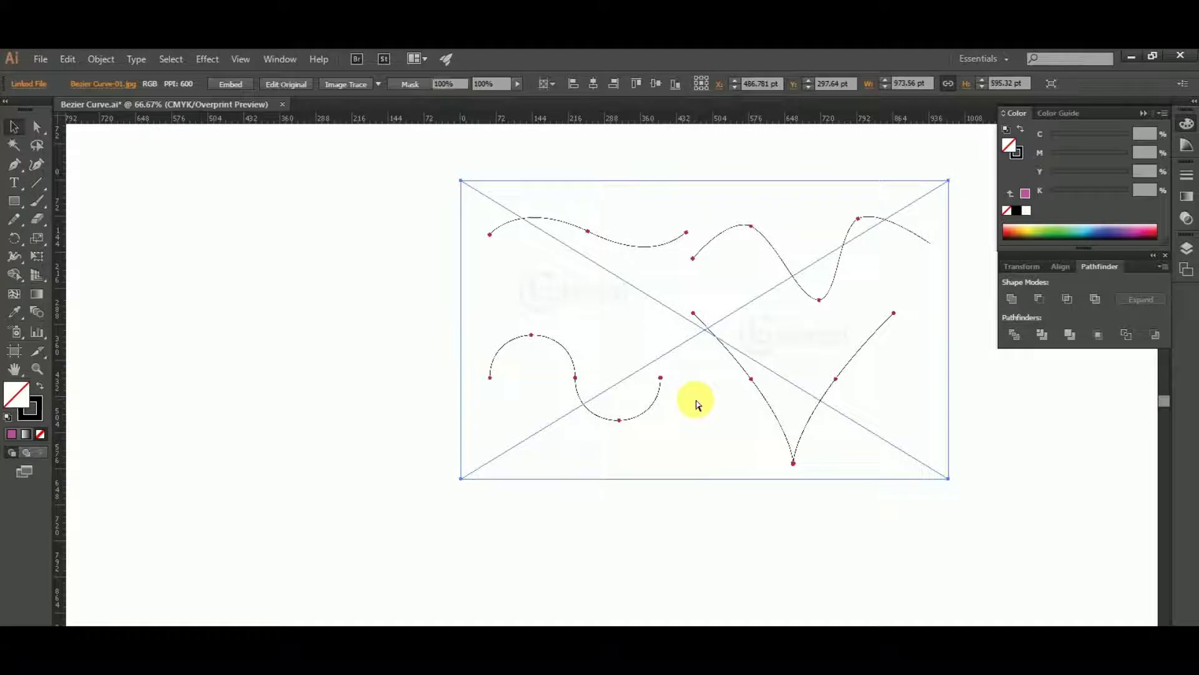
# Lock the placed curve template image and set the Pen tool's stroke colour to C 100, M 0, Y 0, K 0
pyautogui.hotkey('ctrl', '2')
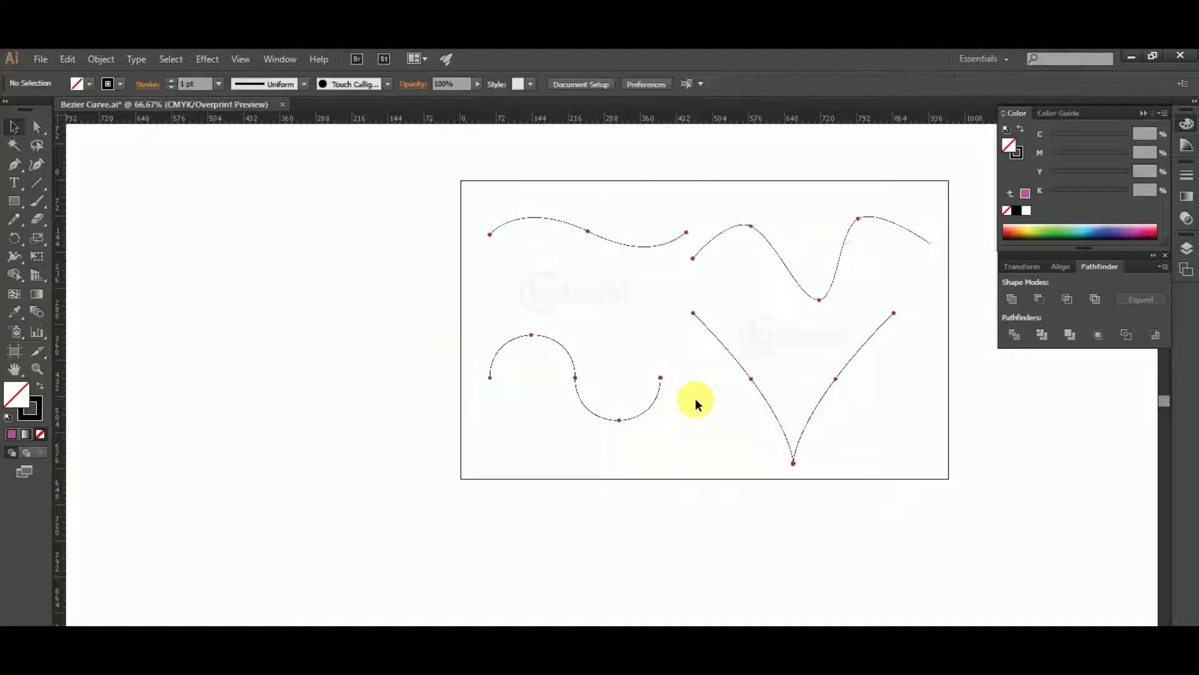
pyautogui.click(13, 166)
pyautogui.click(42, 408)
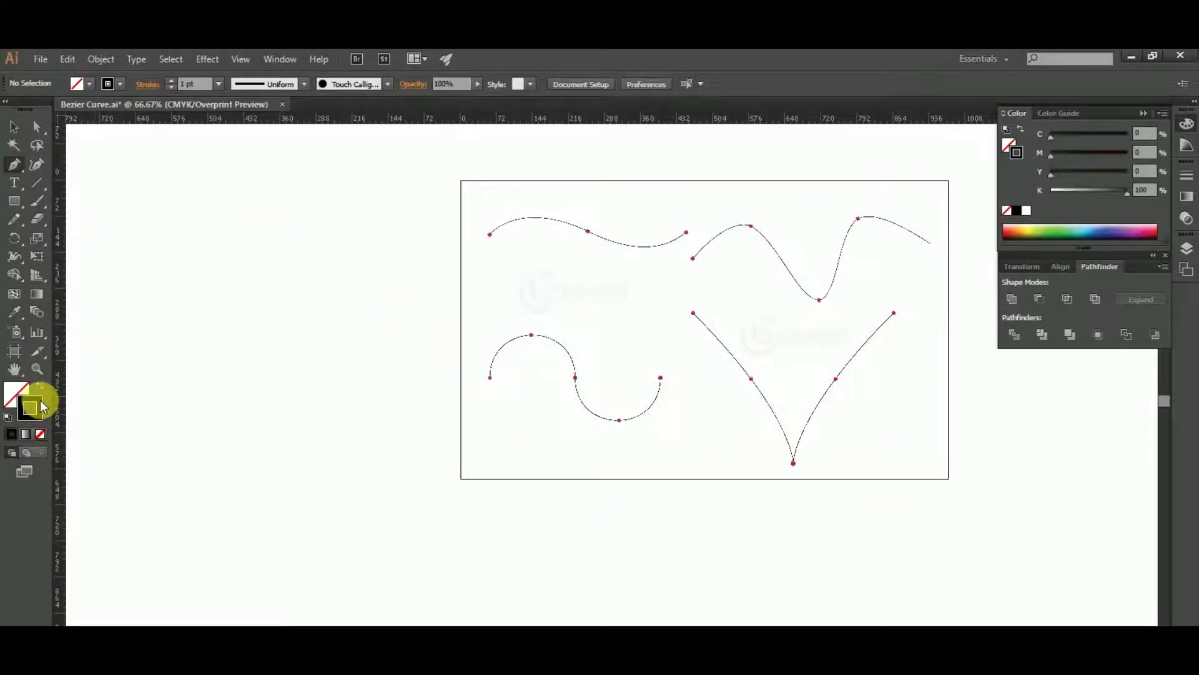
pyautogui.doubleClick(40, 406)
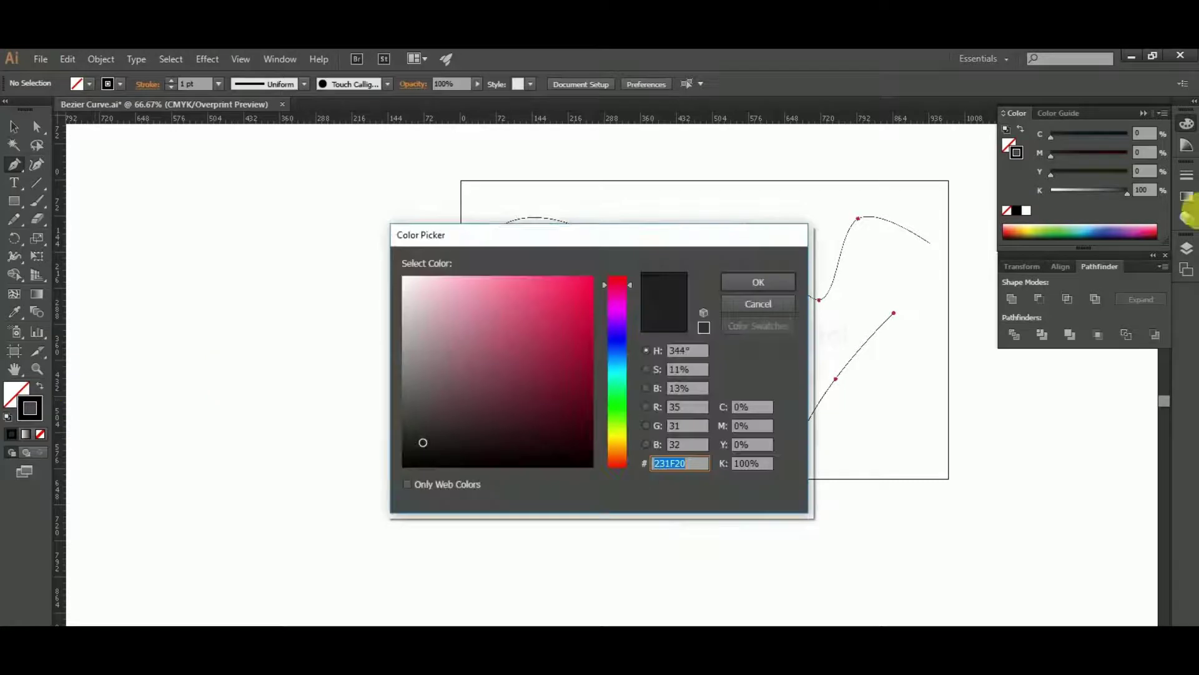
pyautogui.click(756, 408)
pyautogui.write('100')
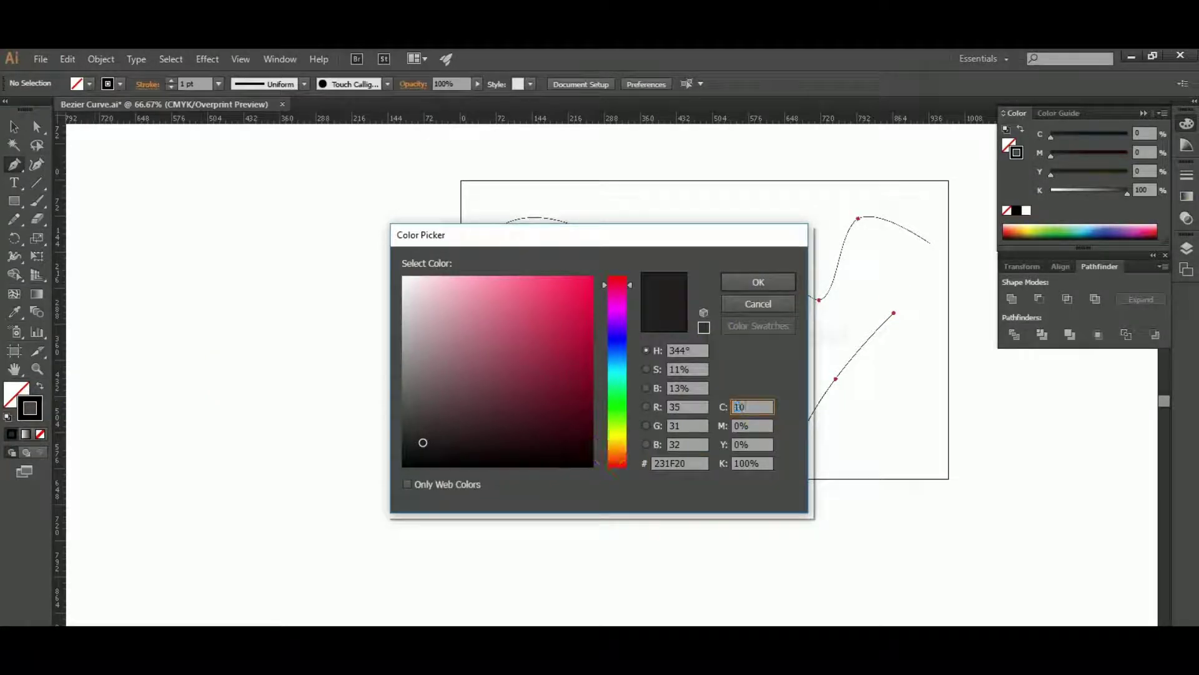
pyautogui.press('Tab')
pyautogui.press('Tab')
pyautogui.press('Tab')
pyautogui.write('0')
pyautogui.press('Tab')
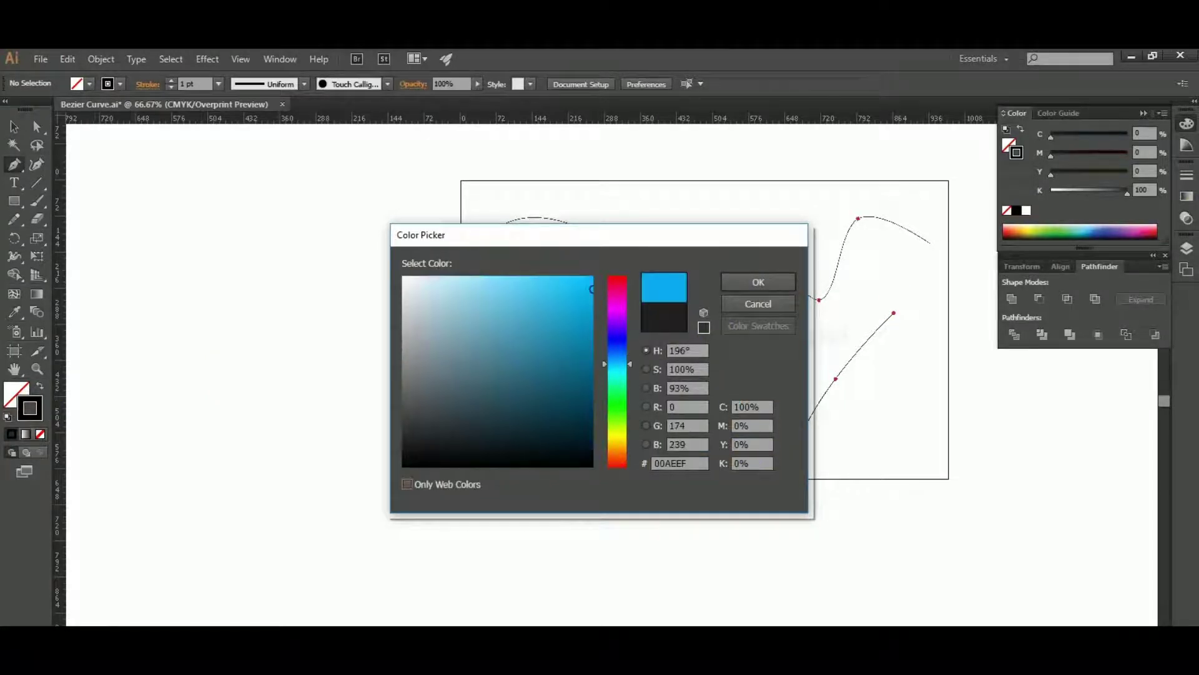
pyautogui.click(756, 283)
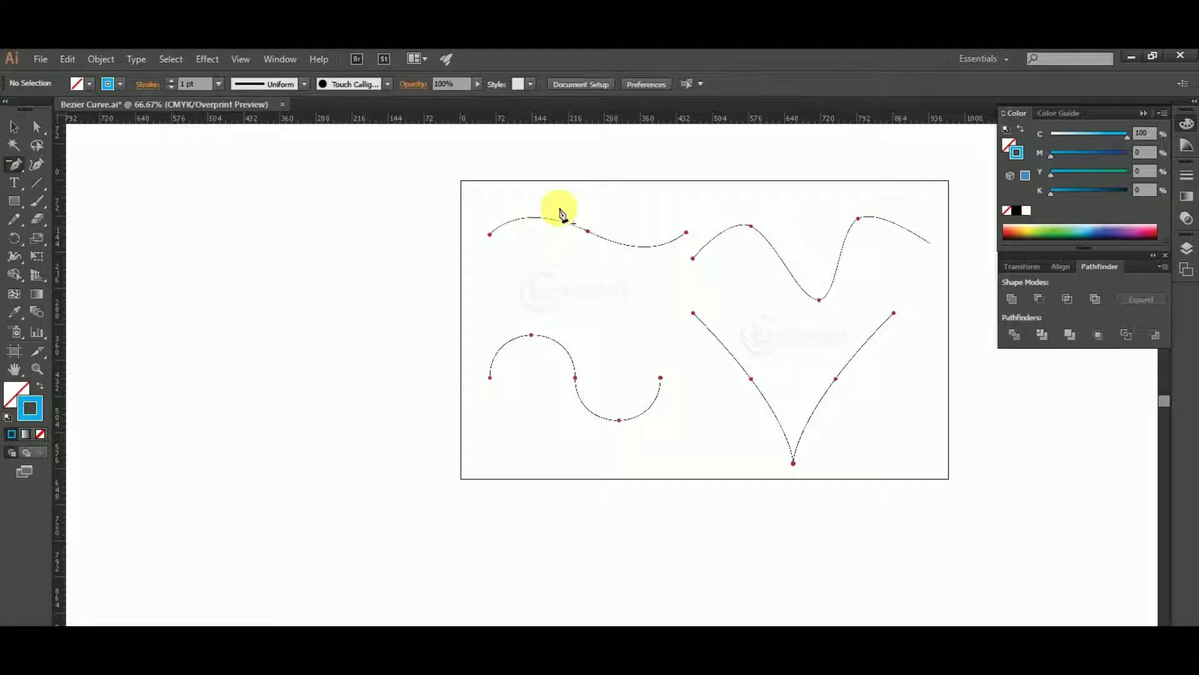
pyautogui.scroll(3, 560, 209)
pyautogui.moveTo(686, 230); pyautogui.dragTo(503, 223)
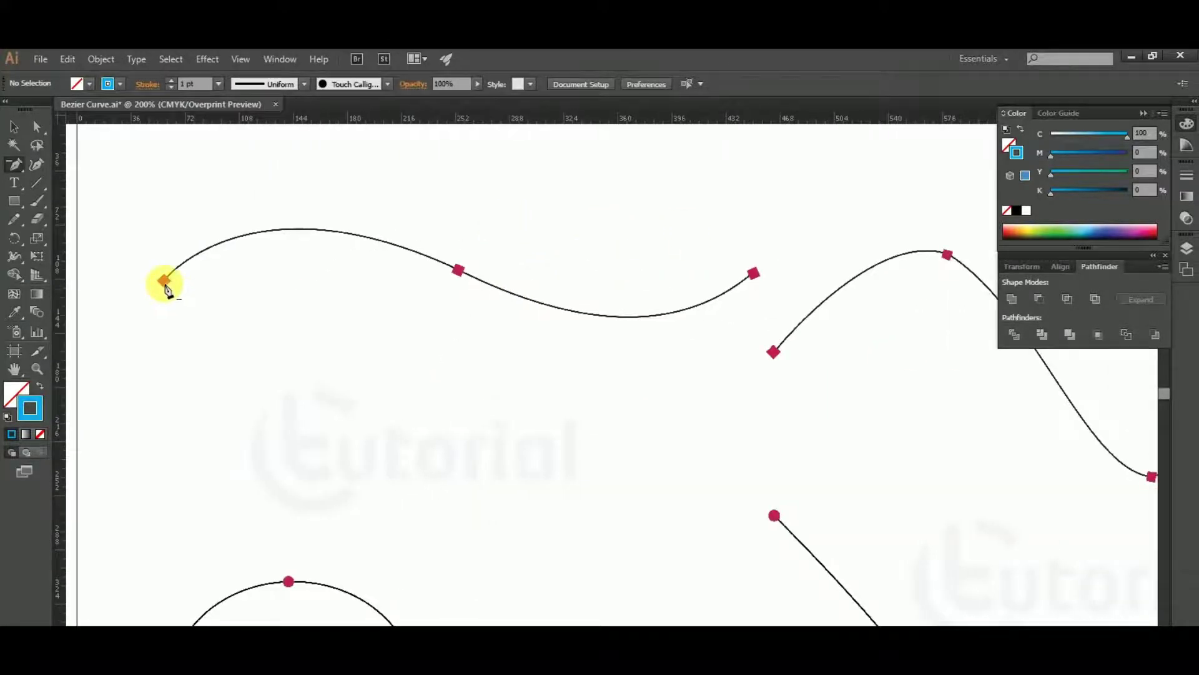
pyautogui.scroll(-1, 165, 287)
pyautogui.scroll(-2, 165, 287)
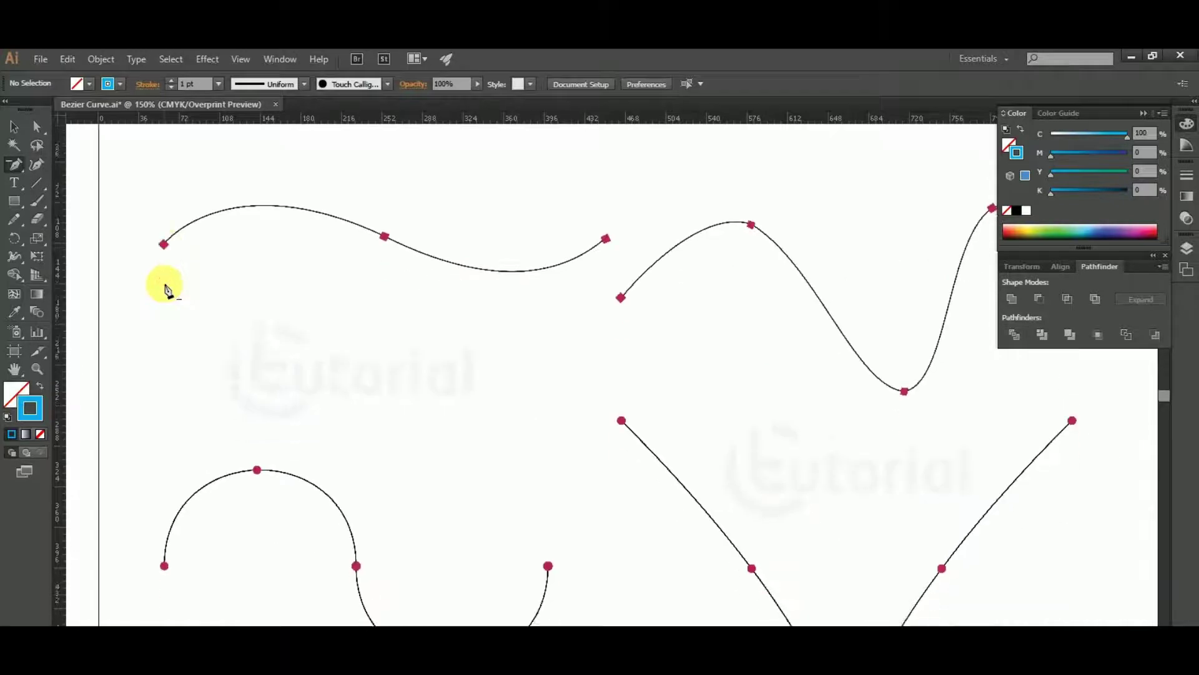
pyautogui.scroll(1, 163, 284)
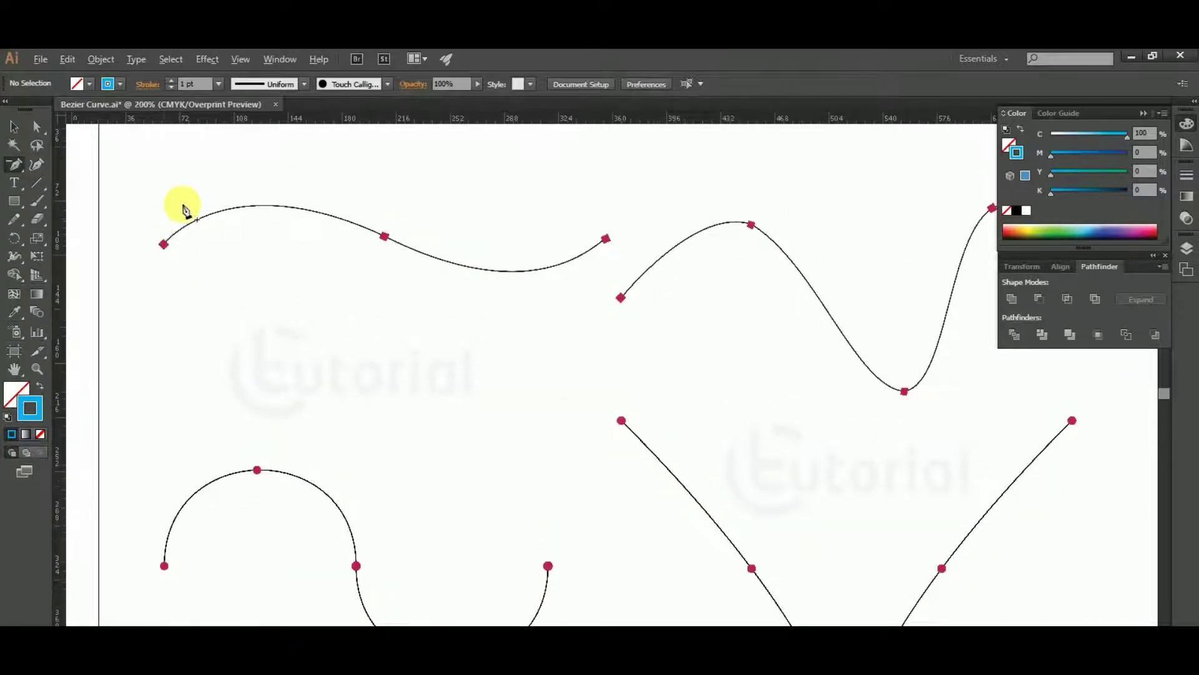
pyautogui.scroll(1, 171, 261)
pyautogui.click(161, 258)
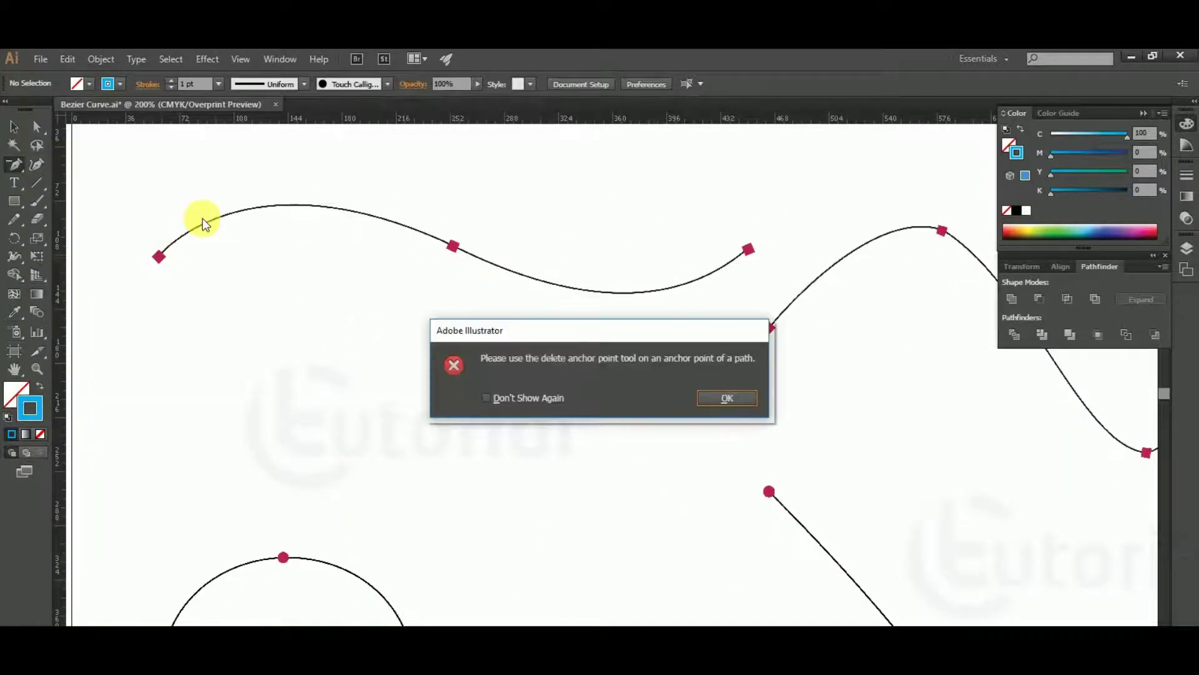
pyautogui.click(719, 396)
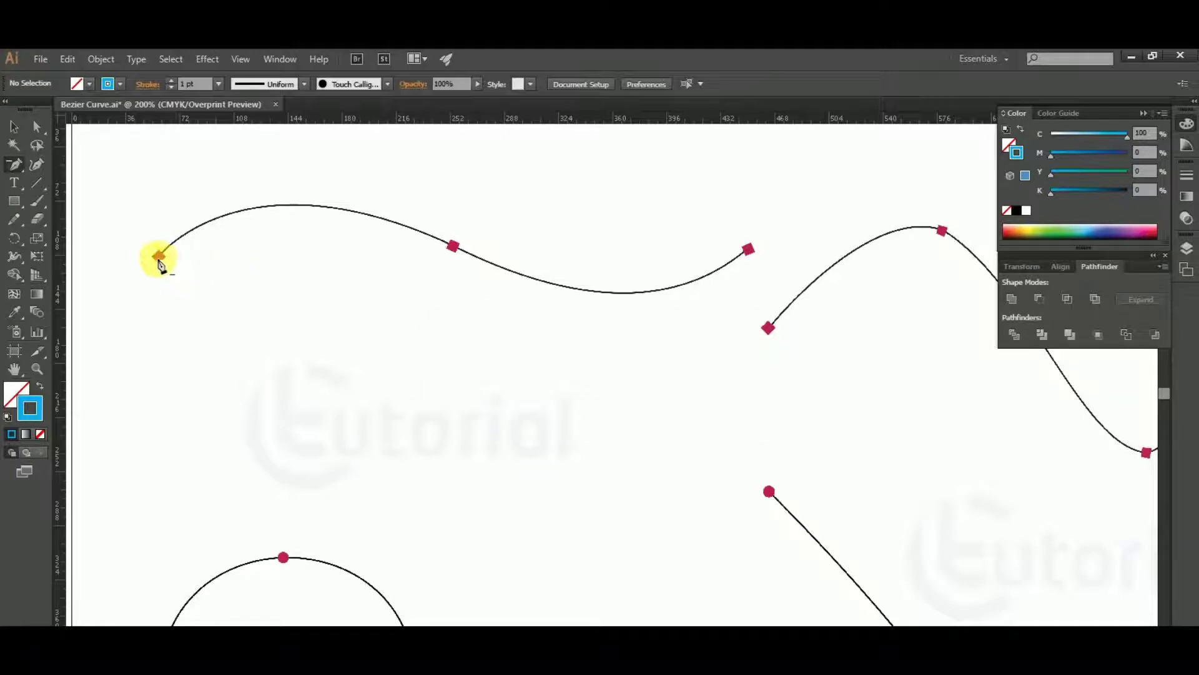
pyautogui.click(159, 258)
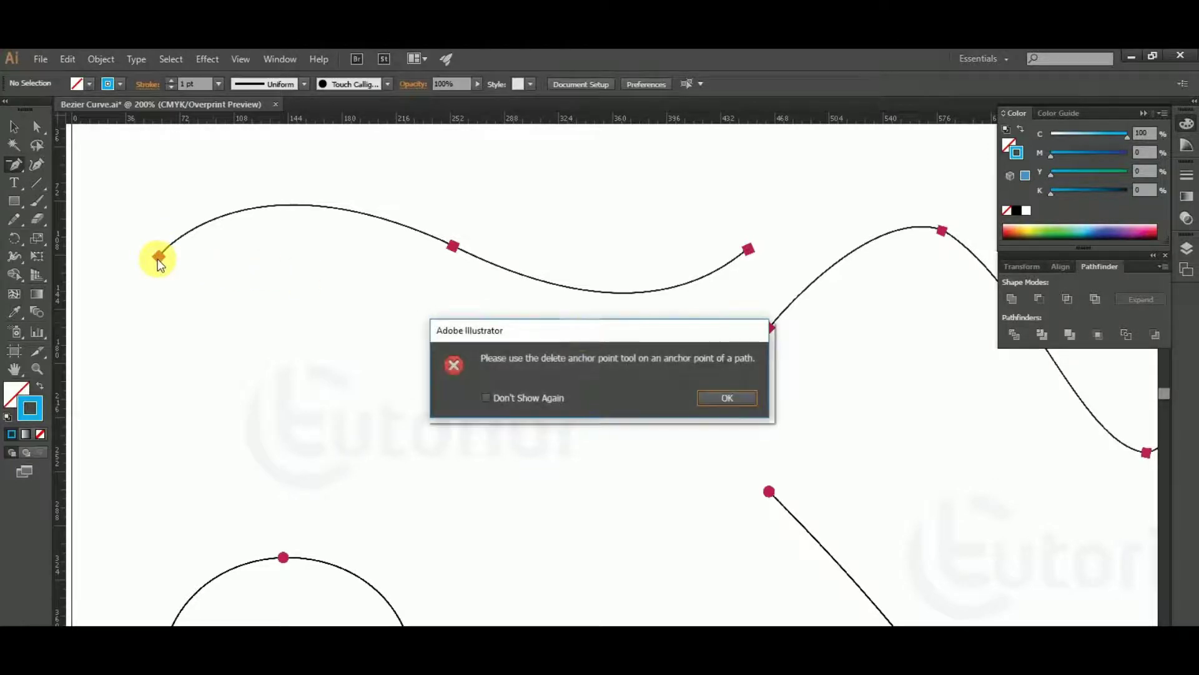
pyautogui.click(719, 397)
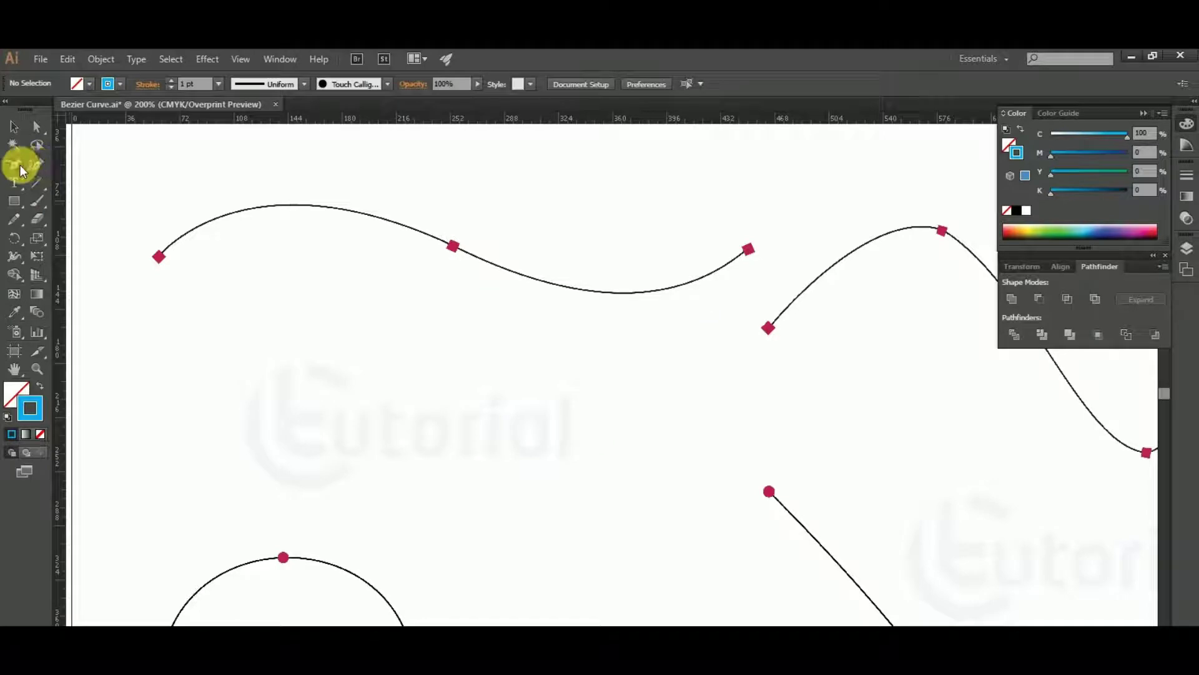
# Trace the upper-left wavy curve with the Pen tool, placing anchors on its three markers and pulling handles to match the template
pyautogui.moveTo(20, 165); pyautogui.dragTo(49, 166)
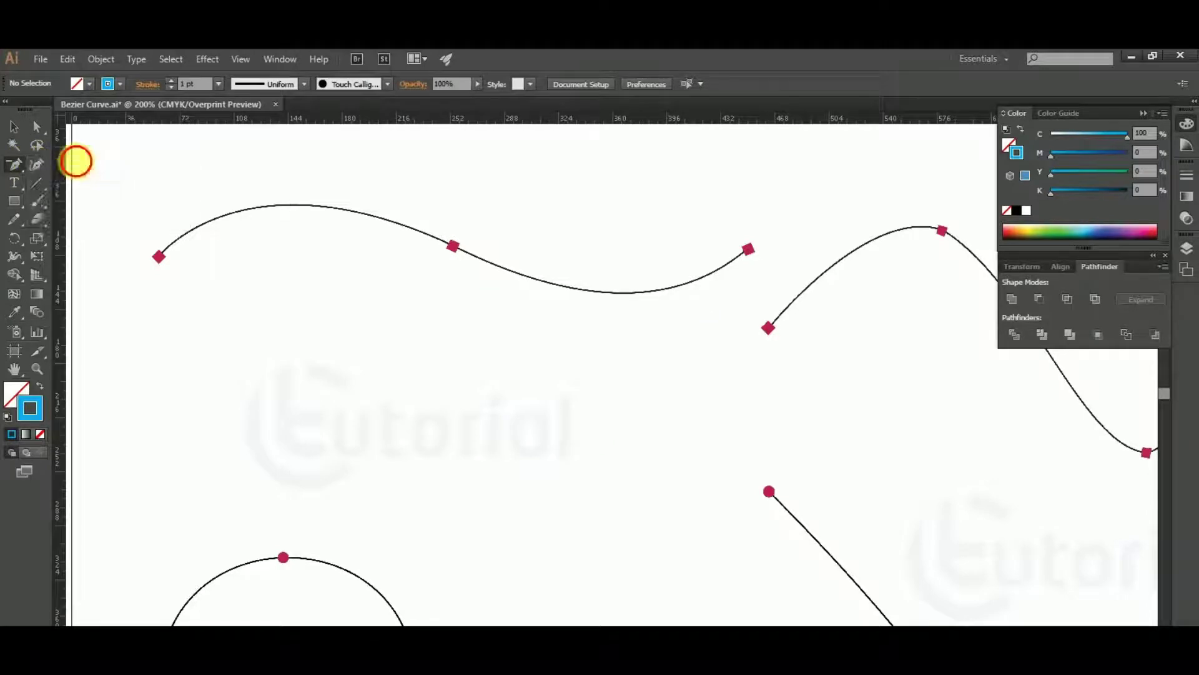
pyautogui.click(159, 258)
pyautogui.scroll(1, 191, 229)
pyautogui.moveTo(306, 238); pyautogui.dragTo(307, 348)
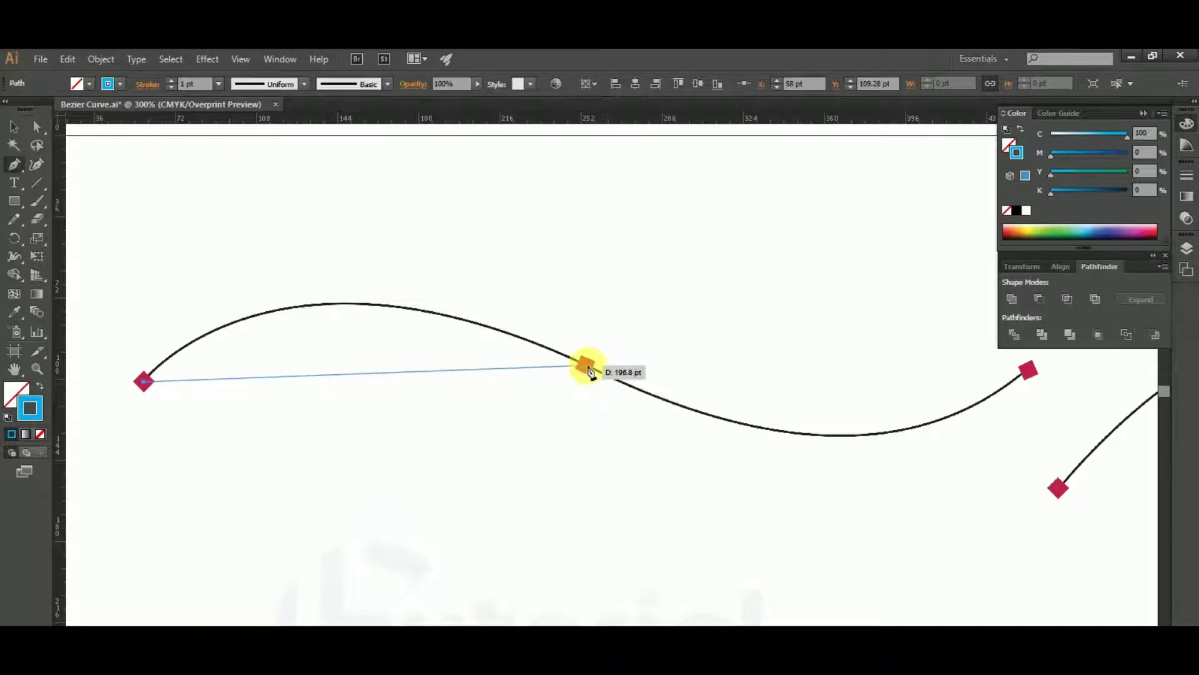
pyautogui.moveTo(586, 366)
pyautogui.mouseDown()
pyautogui.moveTo(899, 511)
pyautogui.moveTo(717, 421)
pyautogui.moveTo(323, 509)
pyautogui.mouseUp()
pyautogui.moveTo(603, 509); pyautogui.dragTo(732, 361)
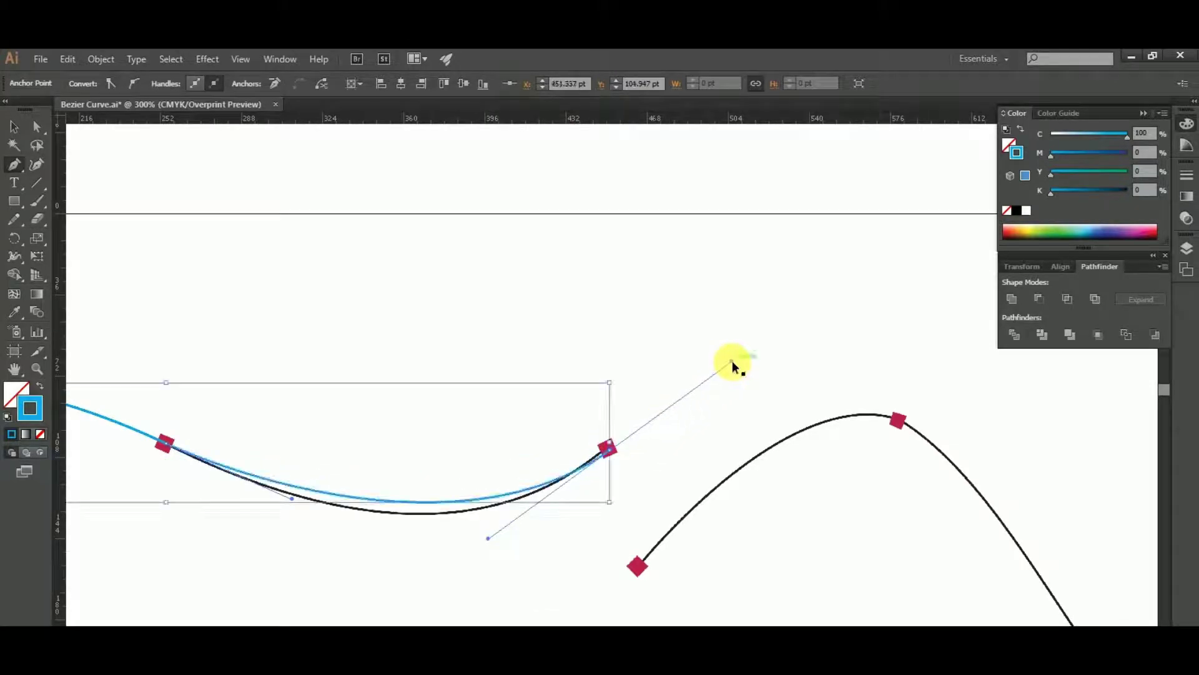
pyautogui.hotkey('ctrl', 'z')
pyautogui.moveTo(609, 449); pyautogui.dragTo(750, 327)
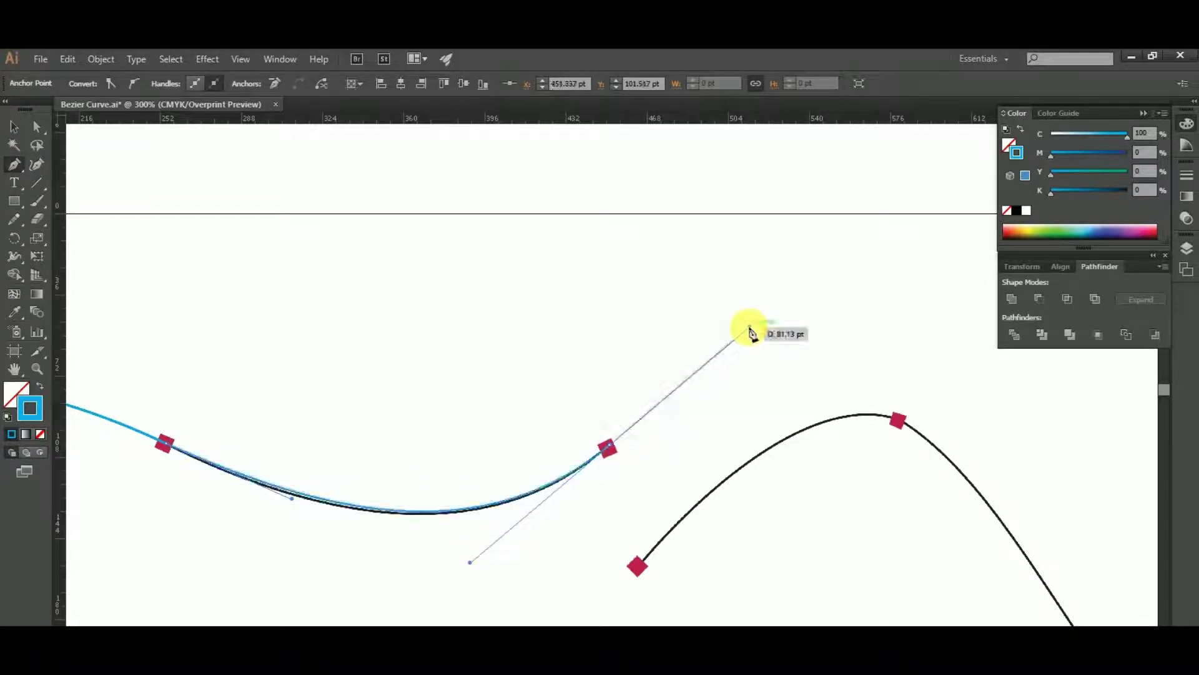
# Refine the middle anchor's outgoing handle to fit the template, remove the end anchor's outgoing handle, and deselect the traced path
pyautogui.scroll(-1, 796, 375)
pyautogui.scroll(1, 478, 471)
pyautogui.scroll(2, 476, 465)
pyautogui.moveTo(478, 469)
pyautogui.mouseDown()
pyautogui.moveTo(441, 437)
pyautogui.moveTo(466, 457)
pyautogui.mouseUp()
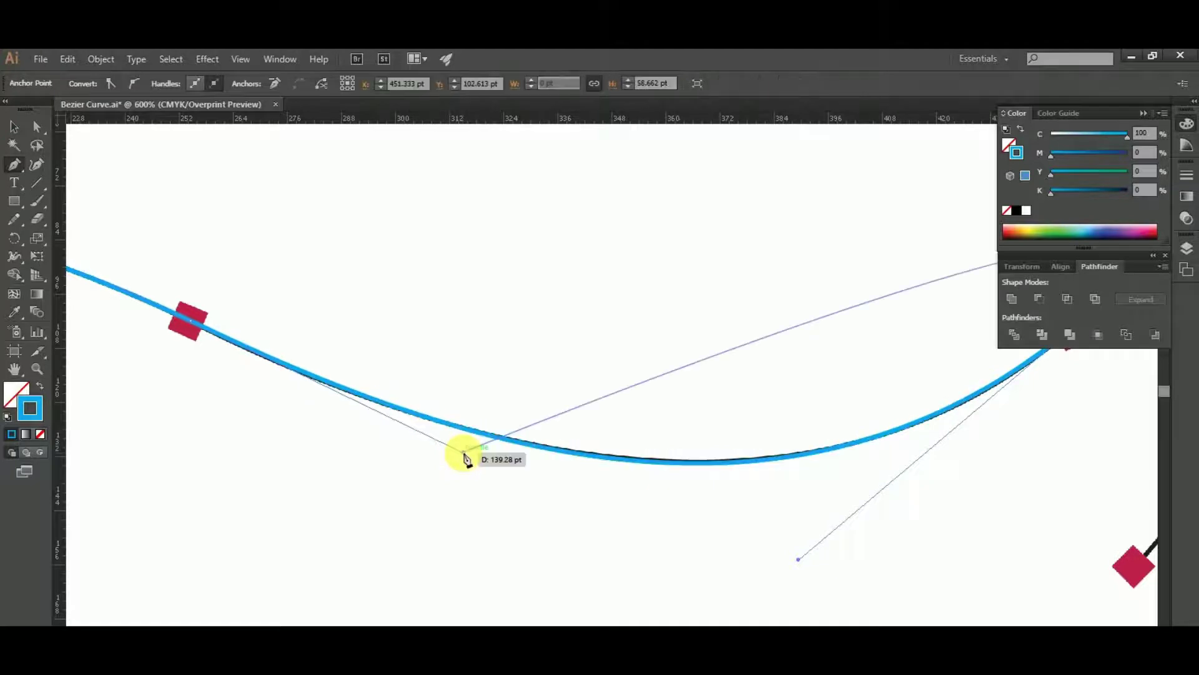
pyautogui.scroll(-3, 466, 457)
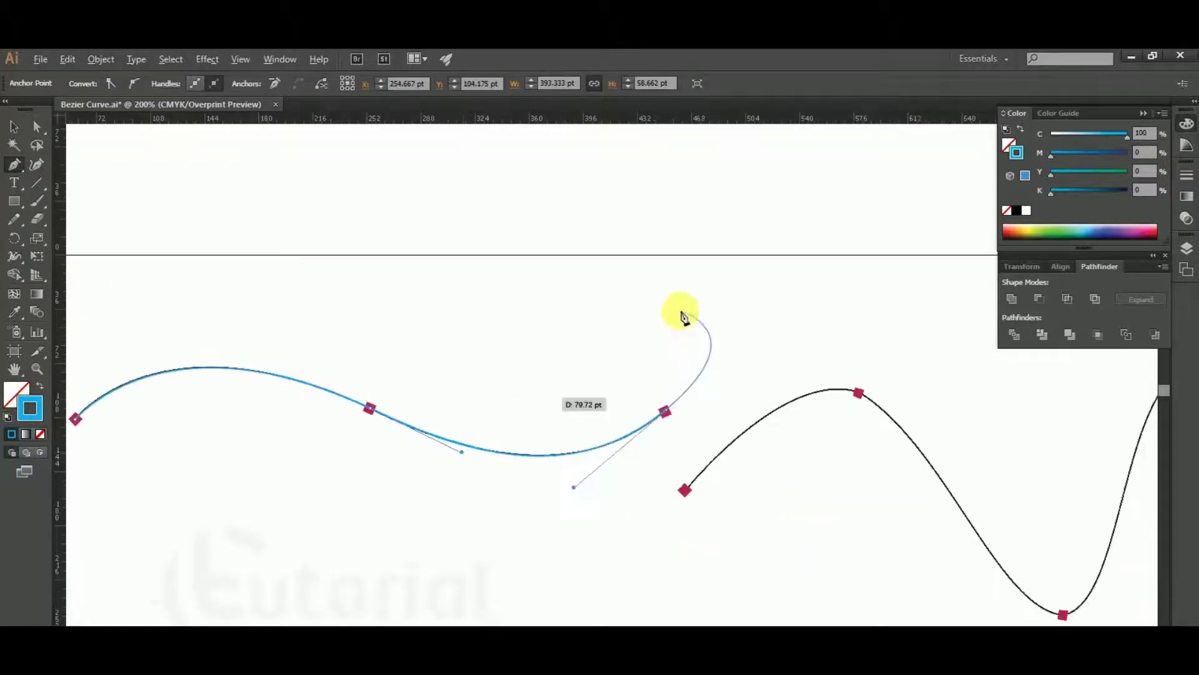
pyautogui.scroll(3, 667, 411)
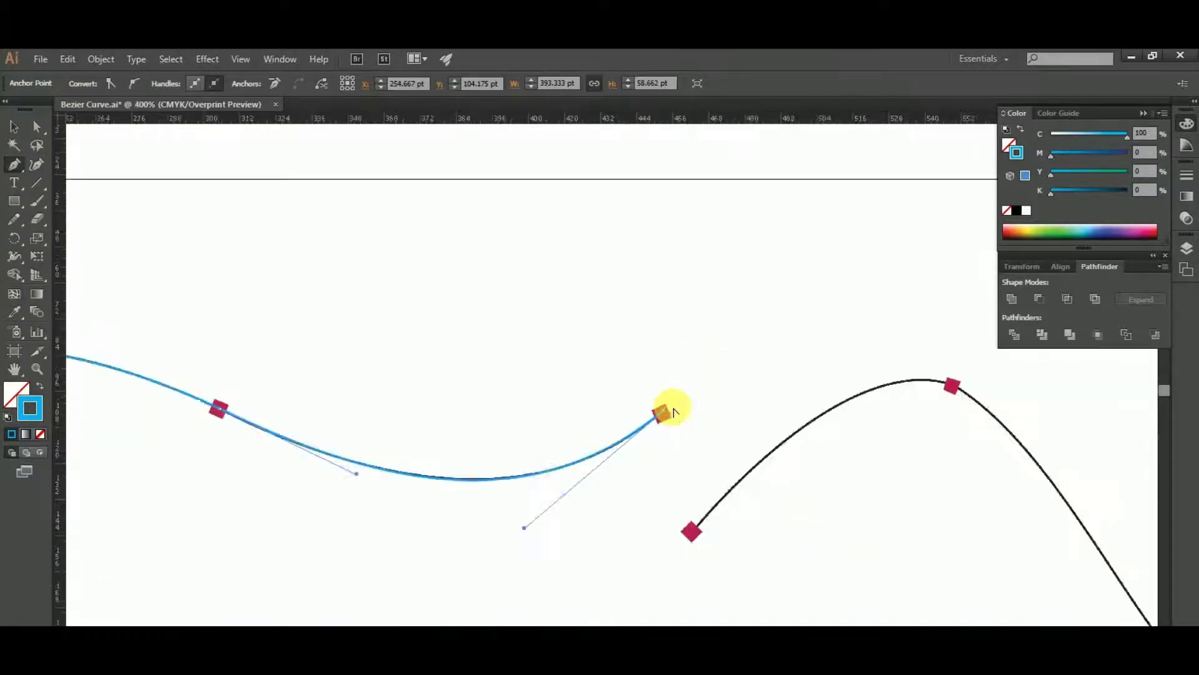
pyautogui.click(651, 414)
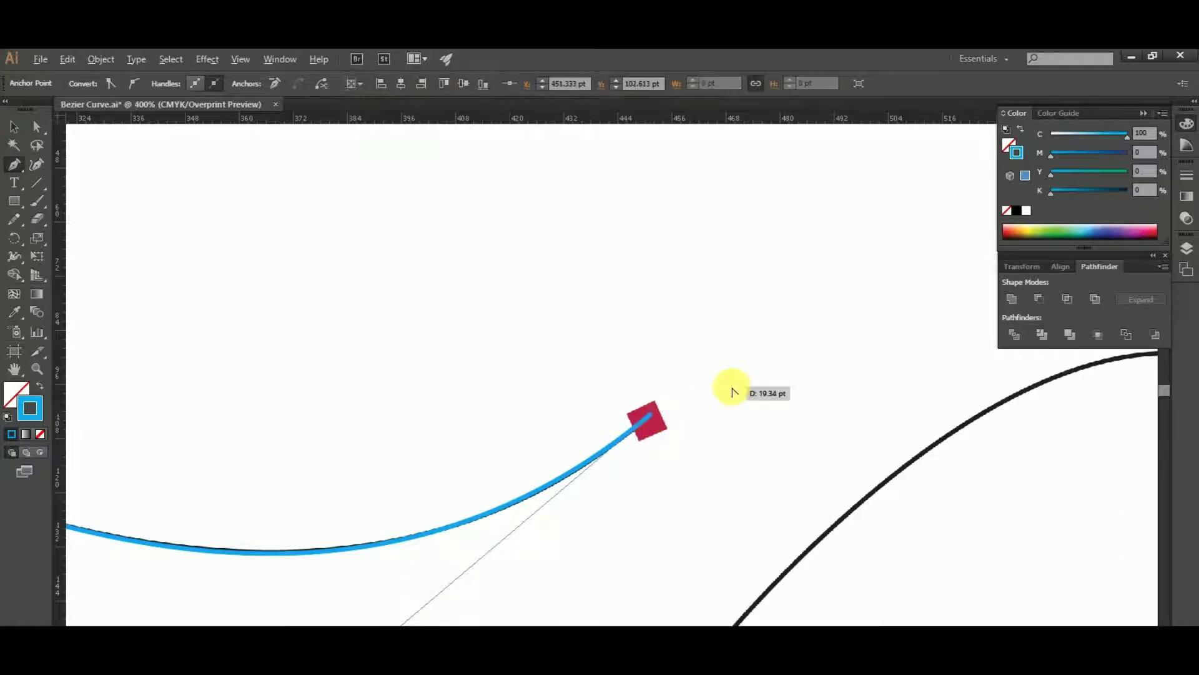
pyautogui.scroll(-3, 732, 387)
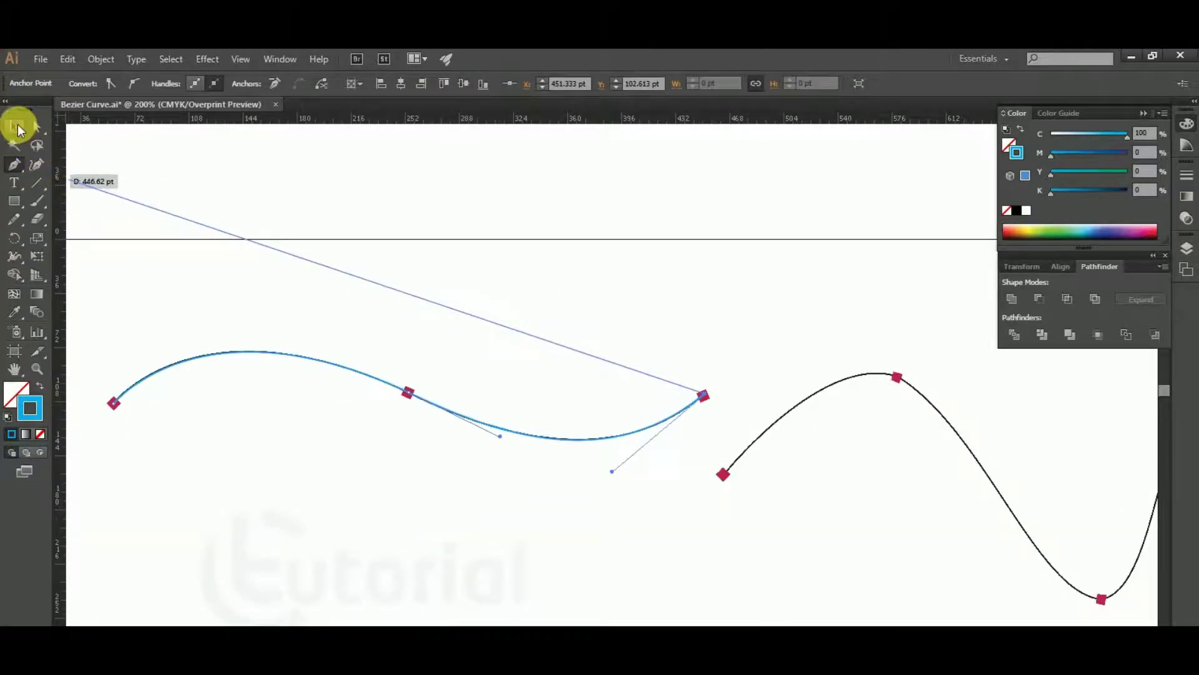
pyautogui.click(14, 126)
pyautogui.click(521, 249)
# Start tracing the upper-right curve with the Pen tool from its first marker to a curved anchor at the first crest
pyautogui.scroll(-1, 534, 253)
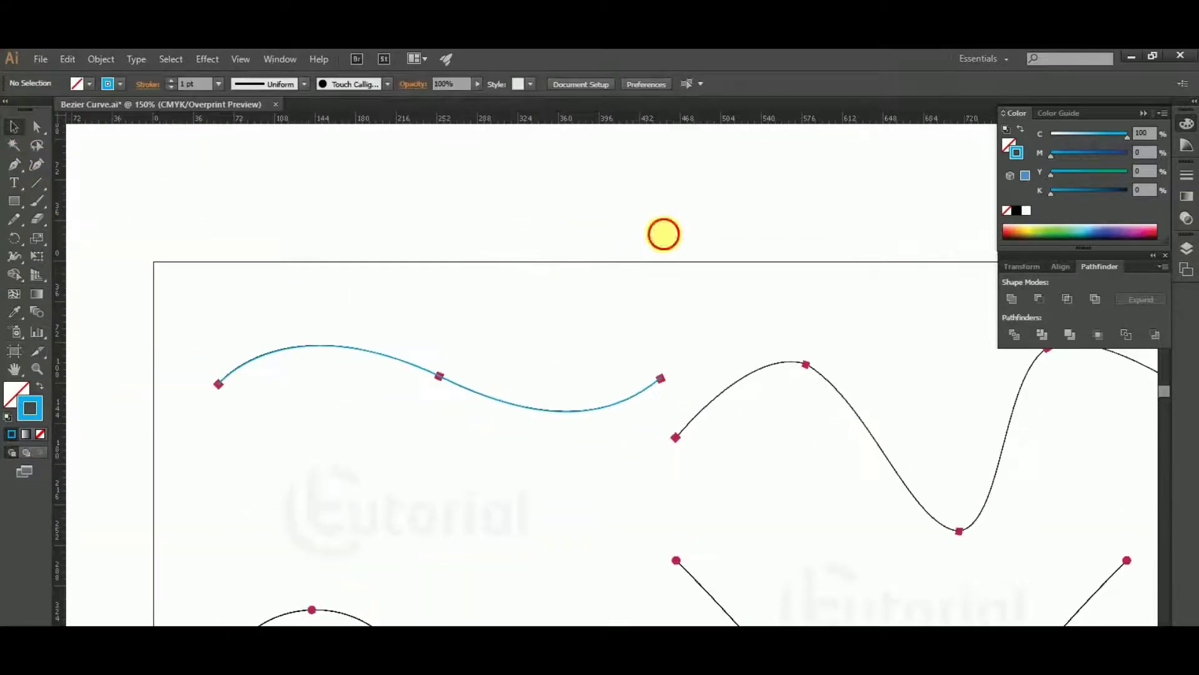
pyautogui.moveTo(664, 233); pyautogui.dragTo(515, 221)
pyautogui.scroll(-1, 515, 221)
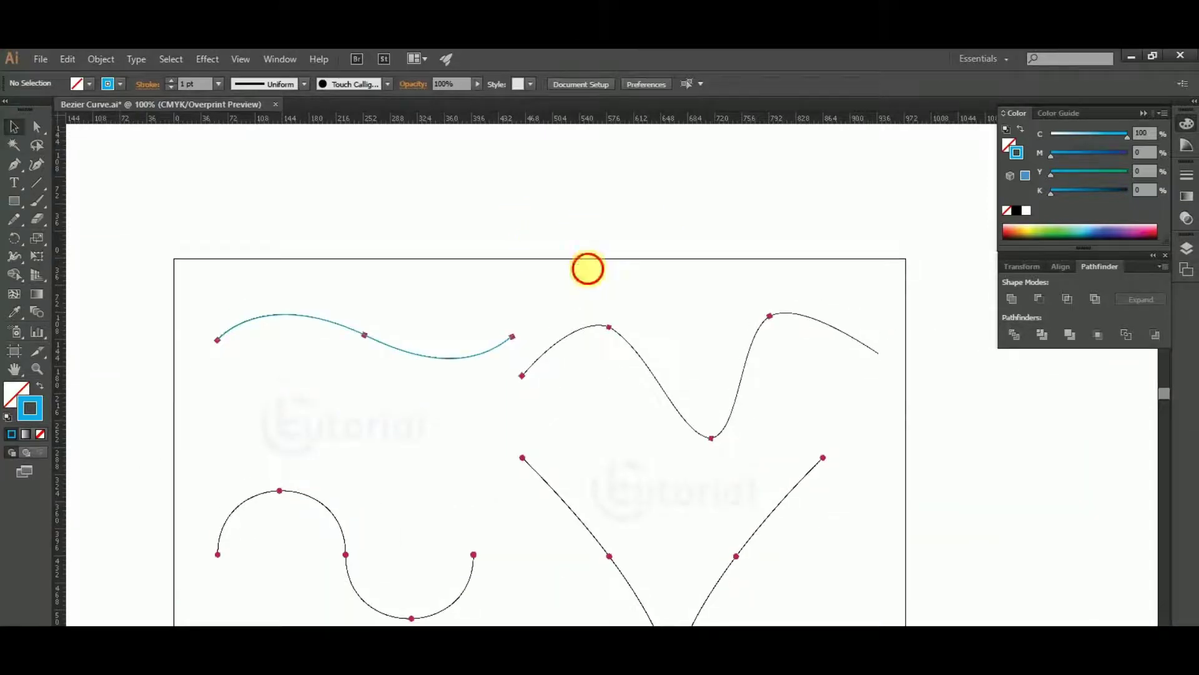
pyautogui.moveTo(587, 268); pyautogui.dragTo(424, 227)
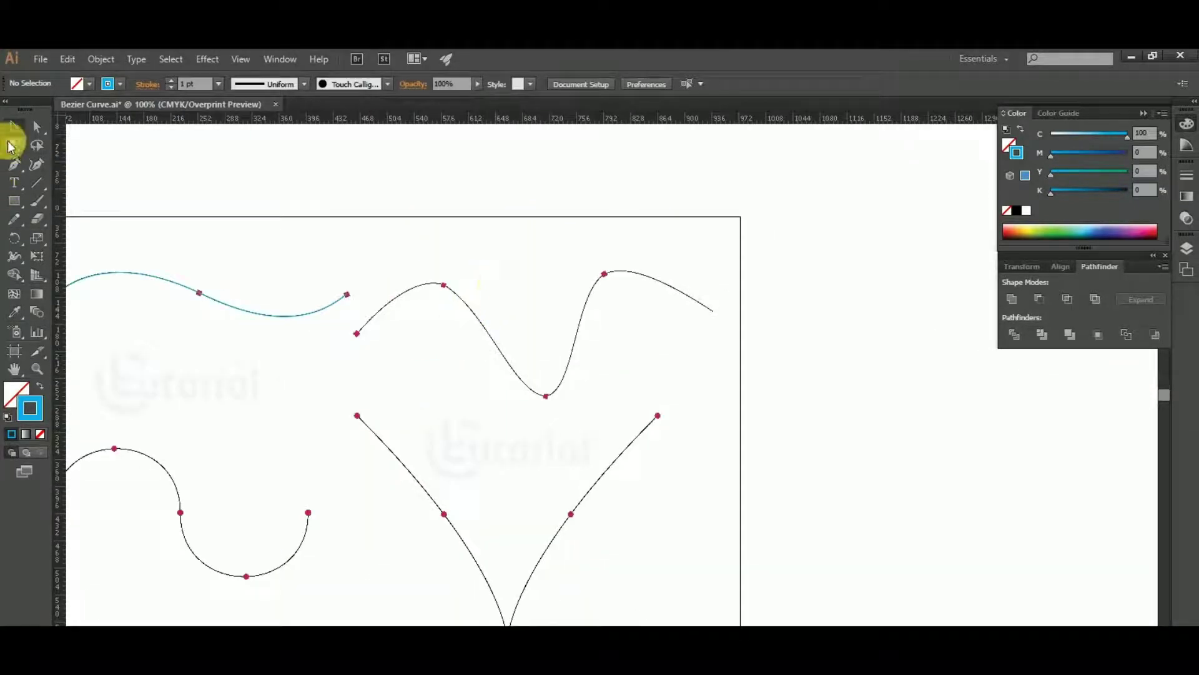
pyautogui.click(14, 164)
pyautogui.scroll(3, 375, 299)
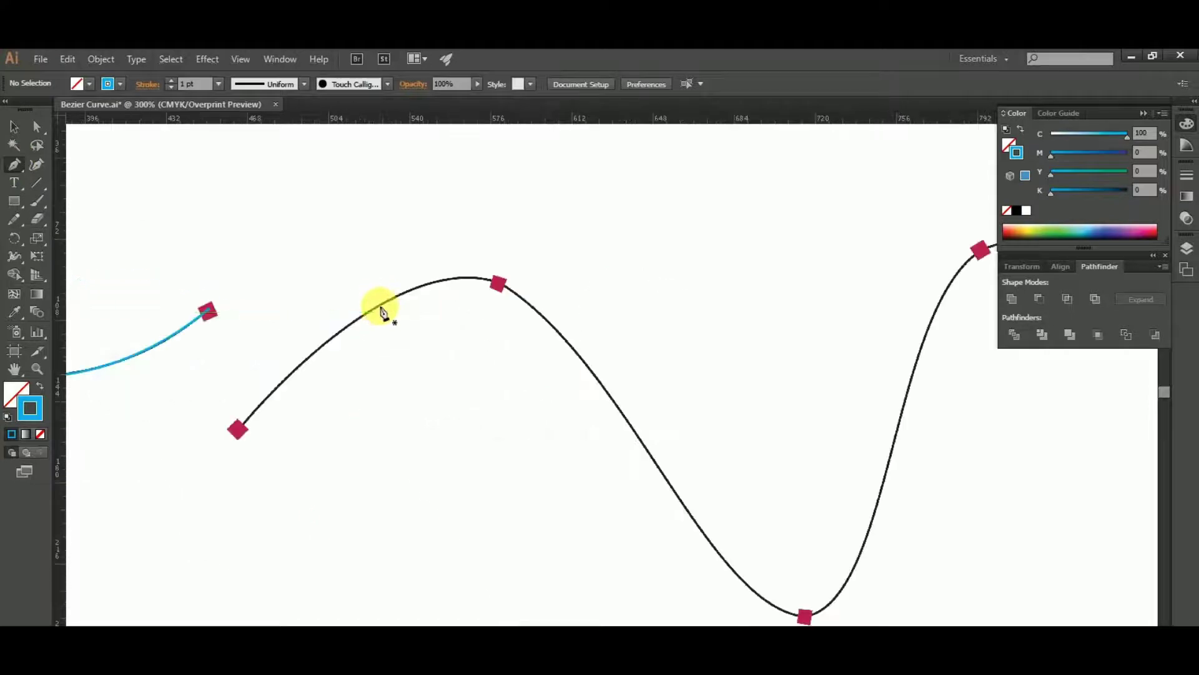
pyautogui.click(238, 431)
pyautogui.moveTo(313, 381); pyautogui.dragTo(280, 436)
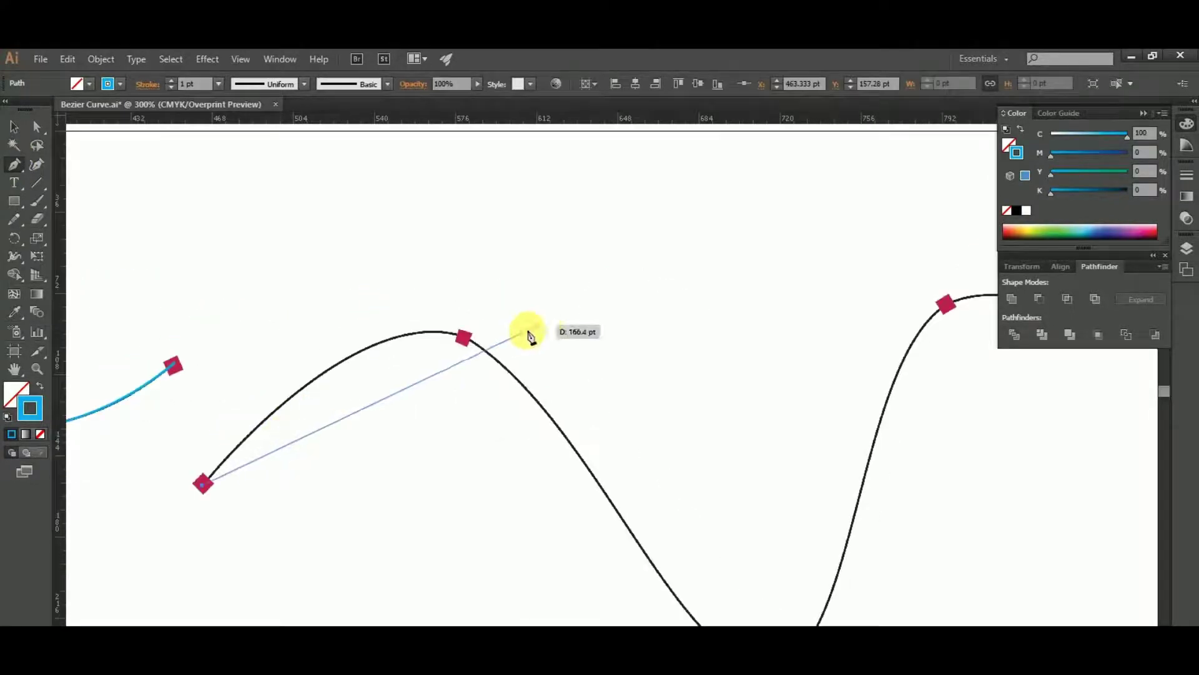
pyautogui.moveTo(464, 337)
pyautogui.mouseDown()
pyautogui.moveTo(574, 378)
pyautogui.moveTo(529, 372)
pyautogui.moveTo(368, 269)
pyautogui.mouseUp()
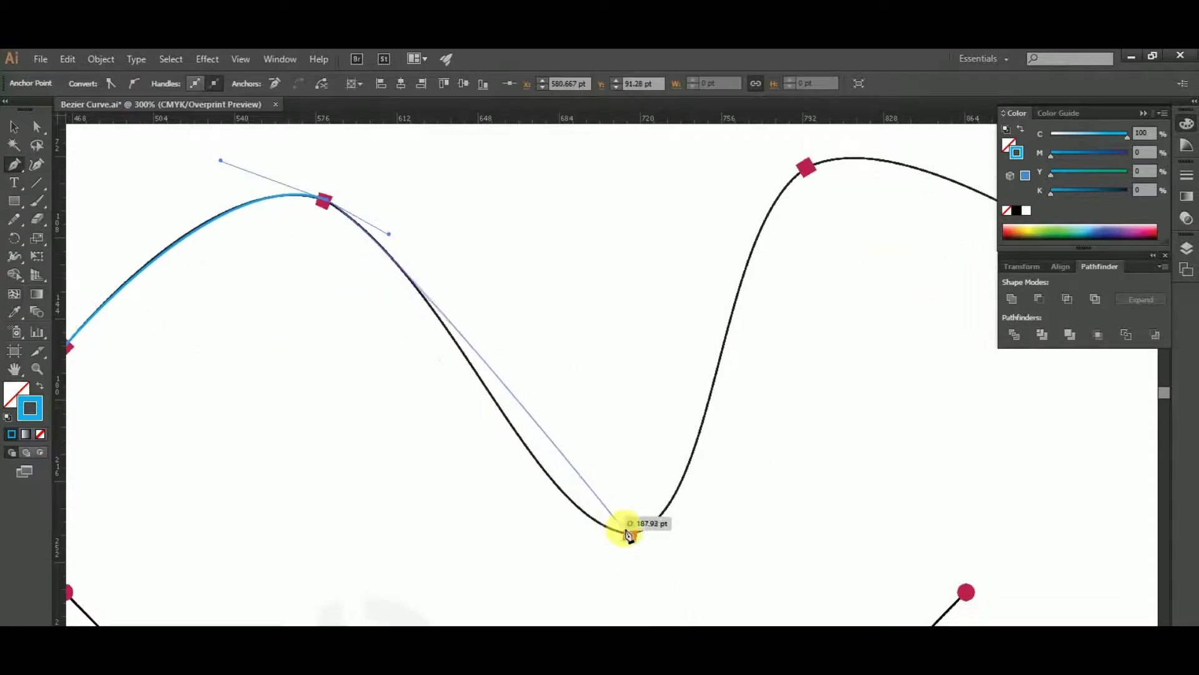
pyautogui.moveTo(632, 536); pyautogui.dragTo(729, 547)
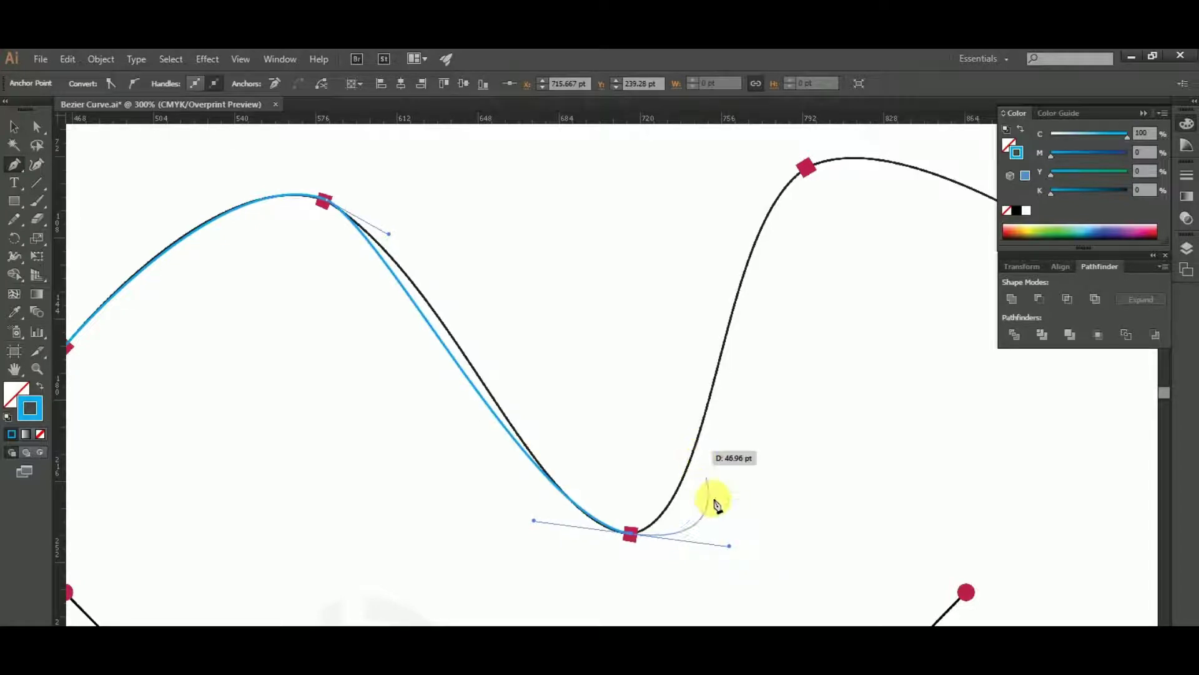
pyautogui.moveTo(730, 547); pyautogui.dragTo(703, 516)
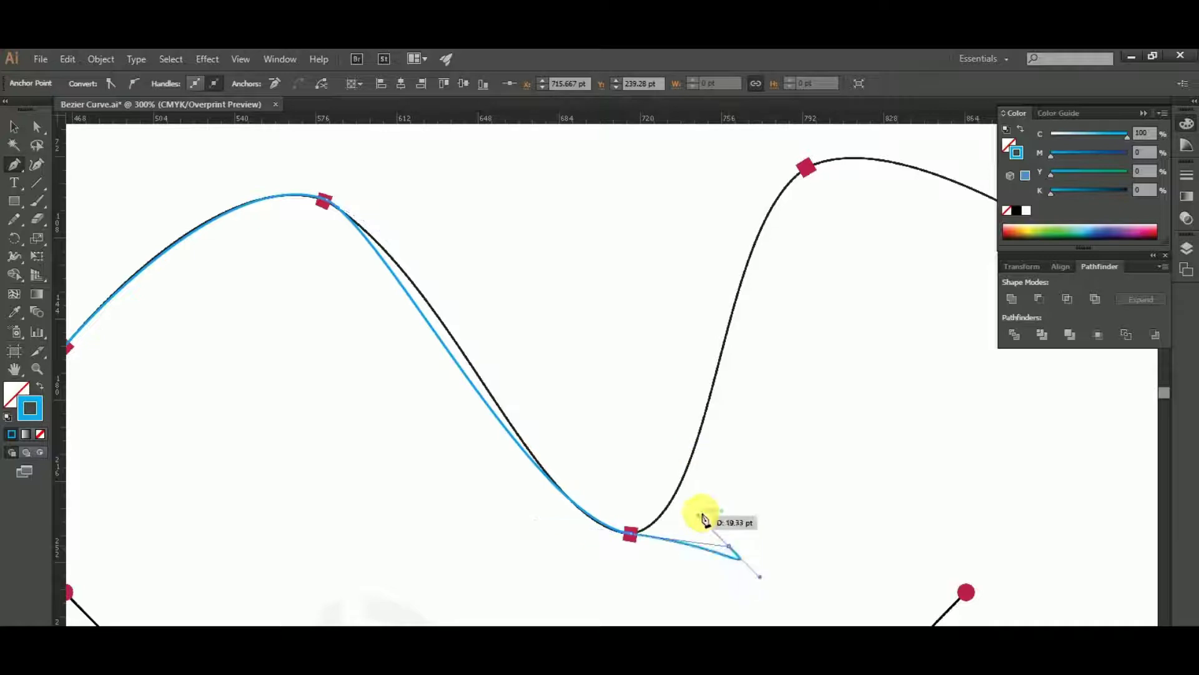
pyautogui.hotkey('ctrl', 'z')
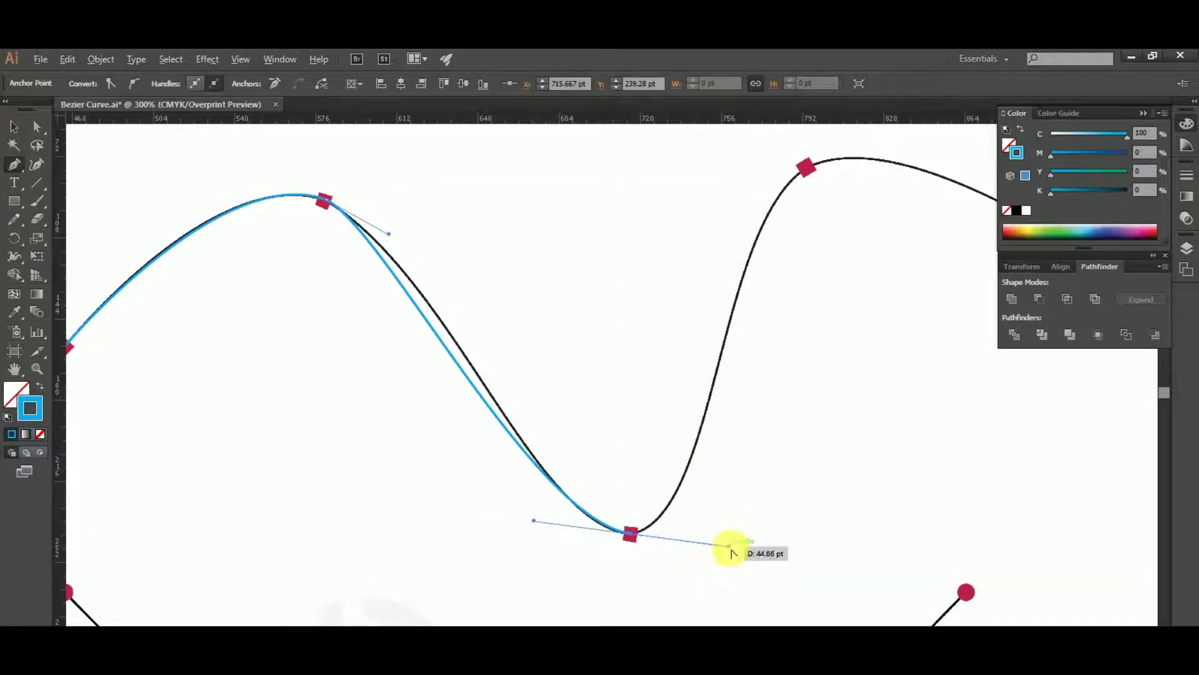
pyautogui.moveTo(728, 546); pyautogui.dragTo(699, 517)
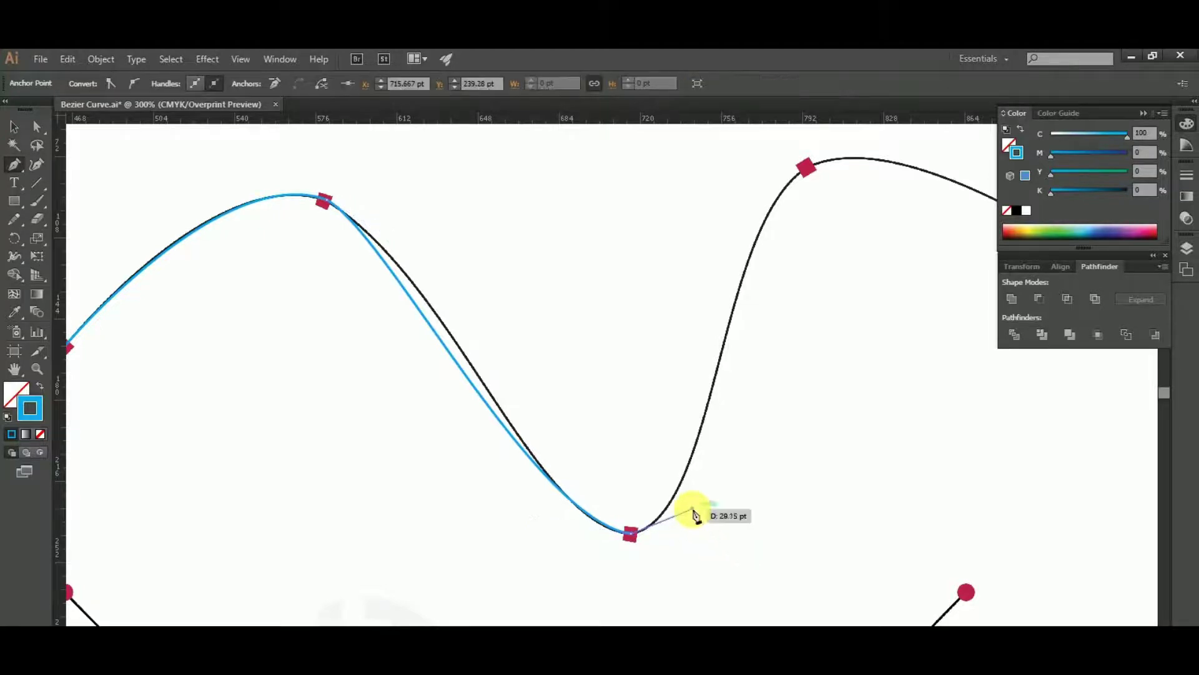
pyautogui.moveTo(650, 474); pyautogui.dragTo(728, 543)
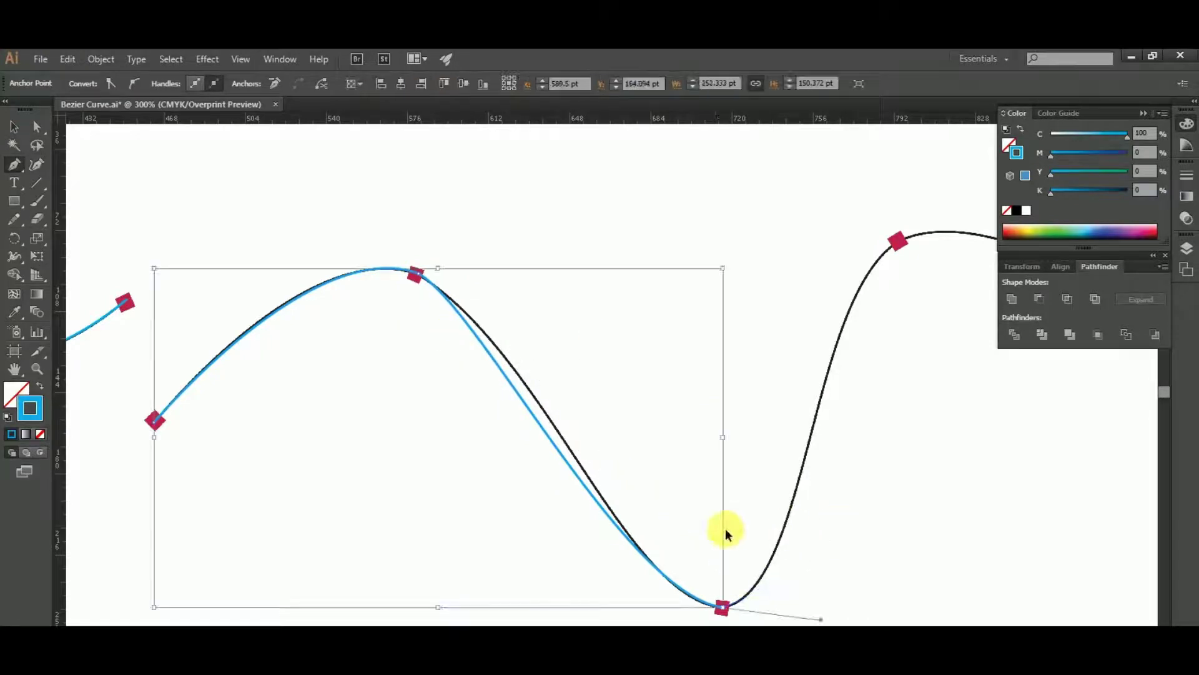
pyautogui.hotkey('ctrl', 'z')
# Extend the upper-right curve's path to the marker in its trough, adding a smooth anchor with nearly horizontal handles
pyautogui.scroll(-1, 569, 477)
pyautogui.scroll(-1, 569, 478)
pyautogui.hscroll(1, 568, 478)
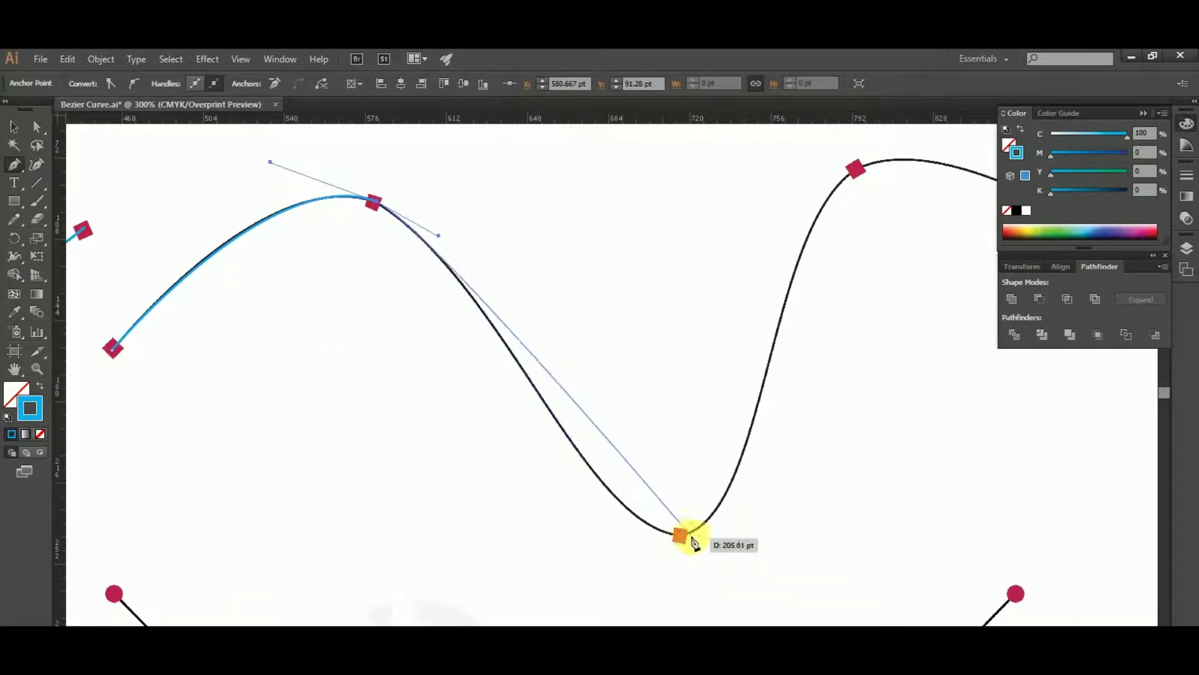
pyautogui.moveTo(681, 535); pyautogui.dragTo(772, 541)
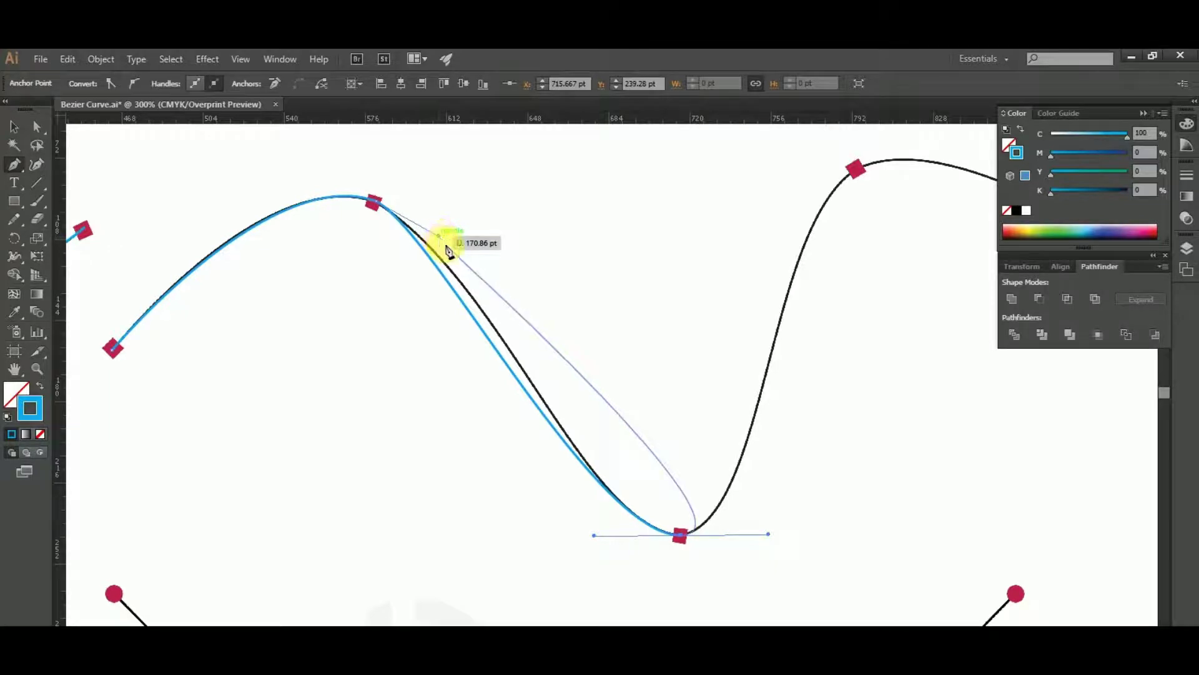
# Refine the first crest anchor's outgoing handle on the upper-right curve and add a smooth anchor on the second crest marker
pyautogui.moveTo(454, 248); pyautogui.dragTo(492, 274)
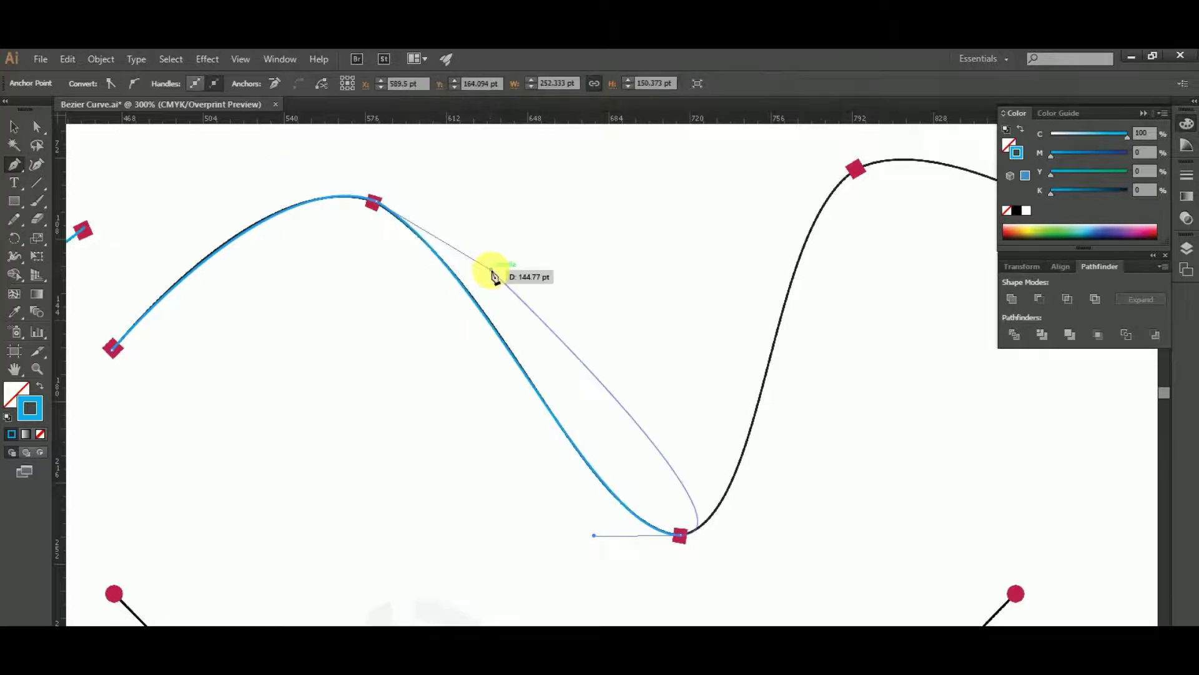
pyautogui.moveTo(776, 343); pyautogui.dragTo(549, 396)
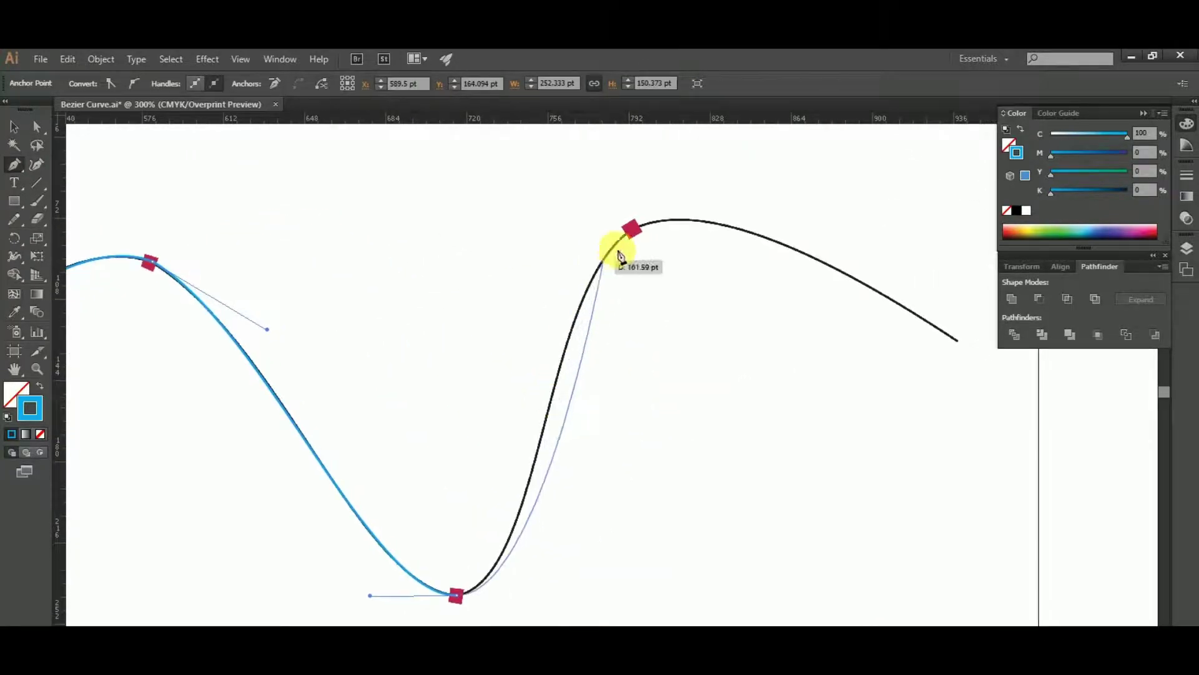
pyautogui.moveTo(632, 230); pyautogui.dragTo(703, 198)
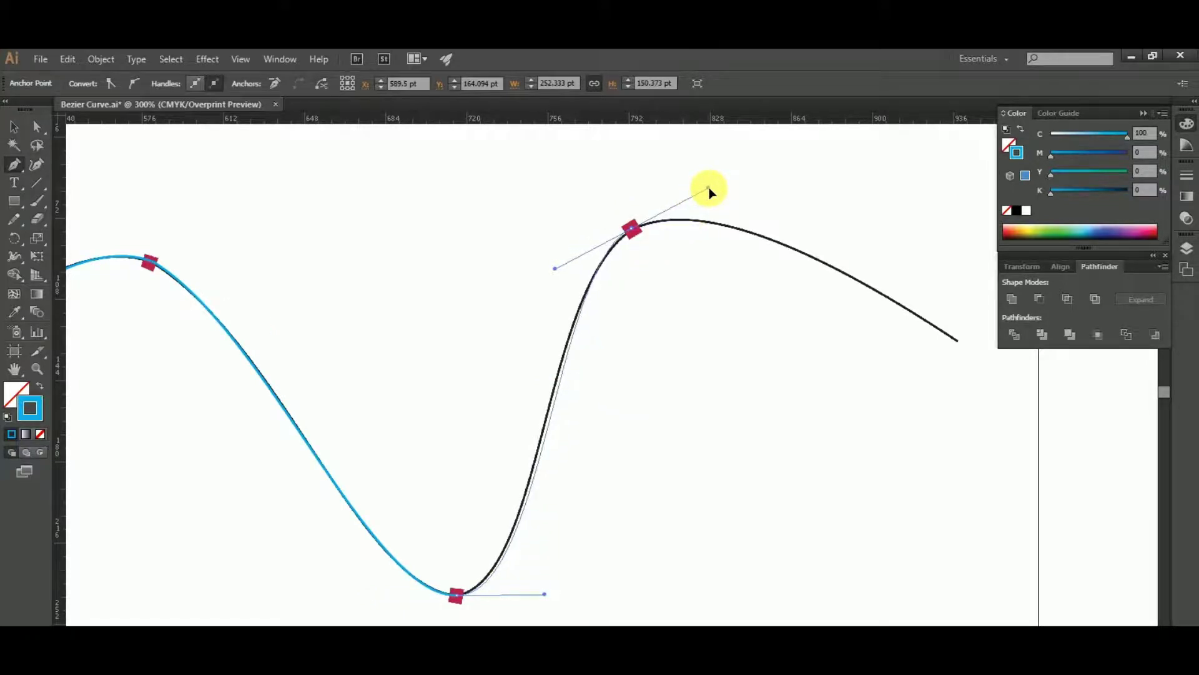
pyautogui.moveTo(709, 189); pyautogui.dragTo(709, 188)
# Tilt the trough anchor's outgoing handle slightly upward so the rising segment follows the template
pyautogui.scroll(-2, 637, 451)
pyautogui.scroll(1, 563, 564)
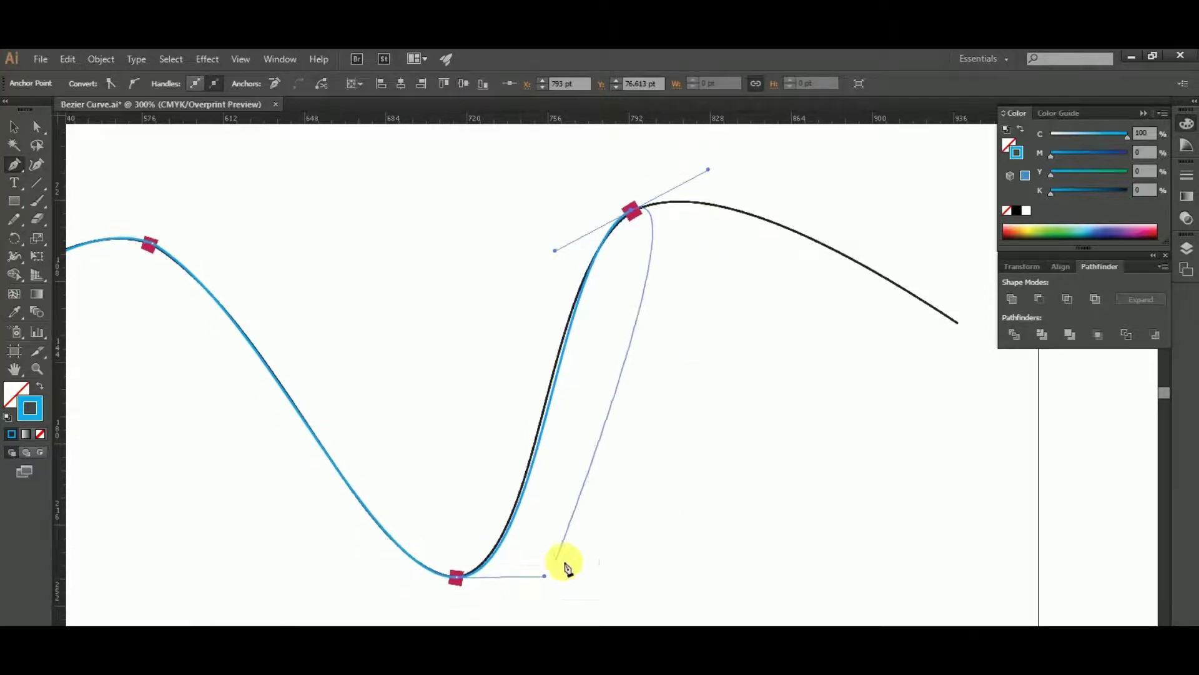
pyautogui.scroll(2, 536, 608)
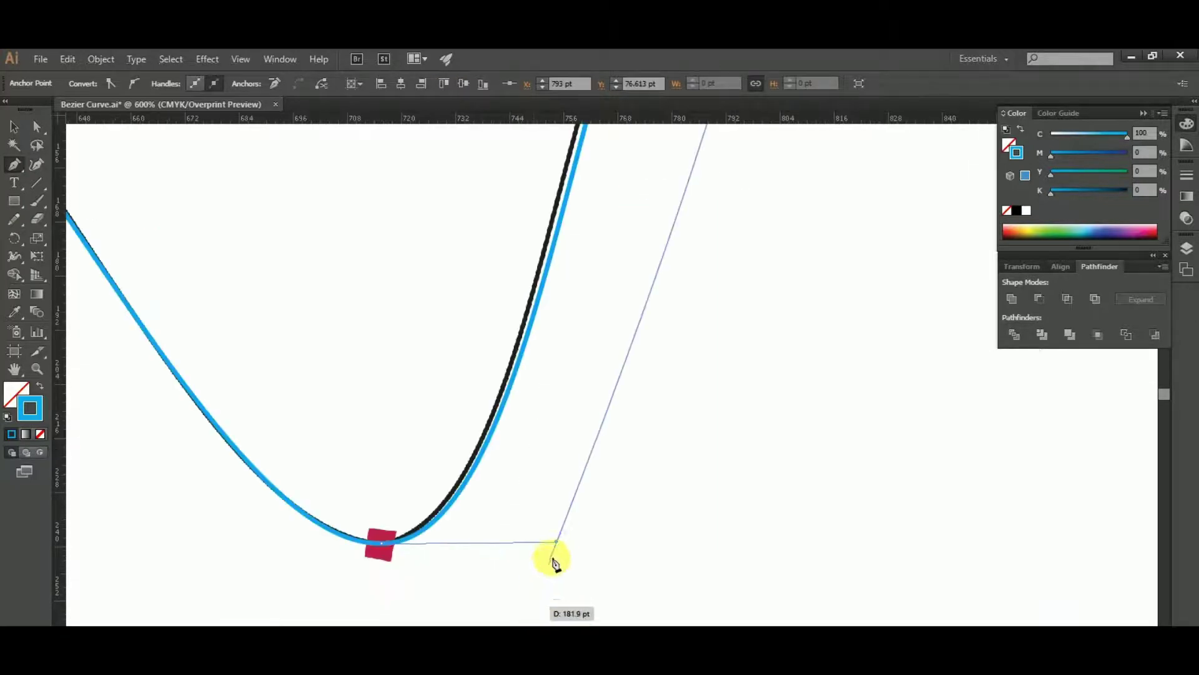
pyautogui.moveTo(555, 541); pyautogui.dragTo(550, 518)
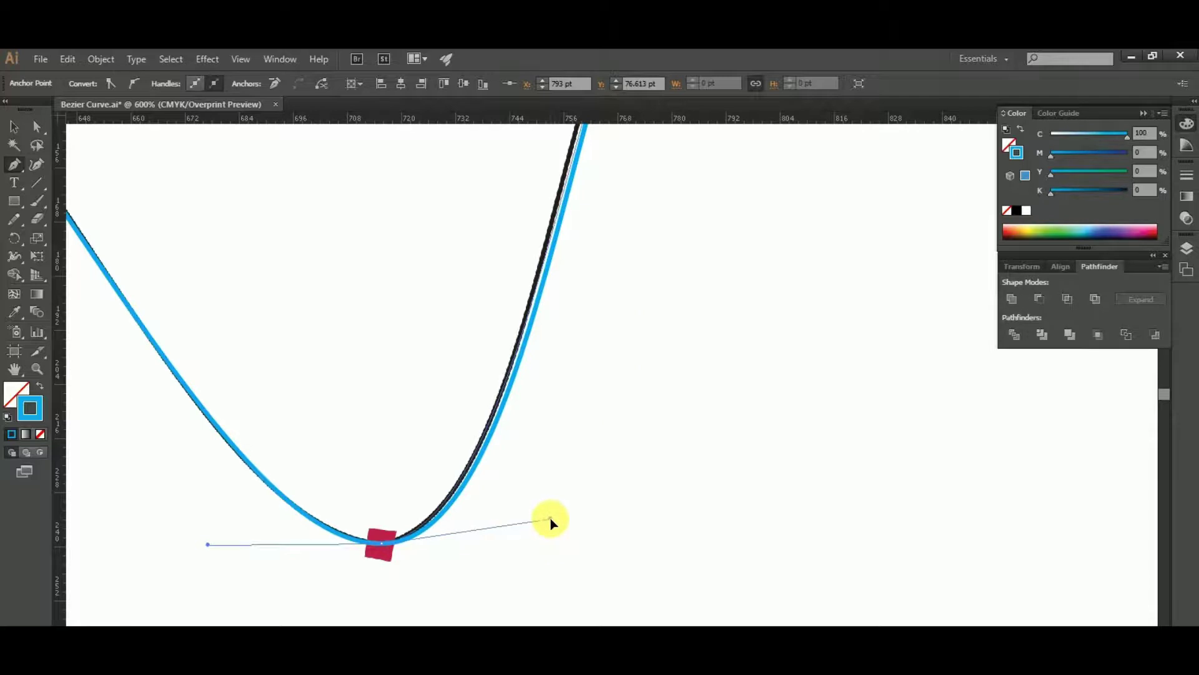
pyautogui.scroll(-1, 655, 386)
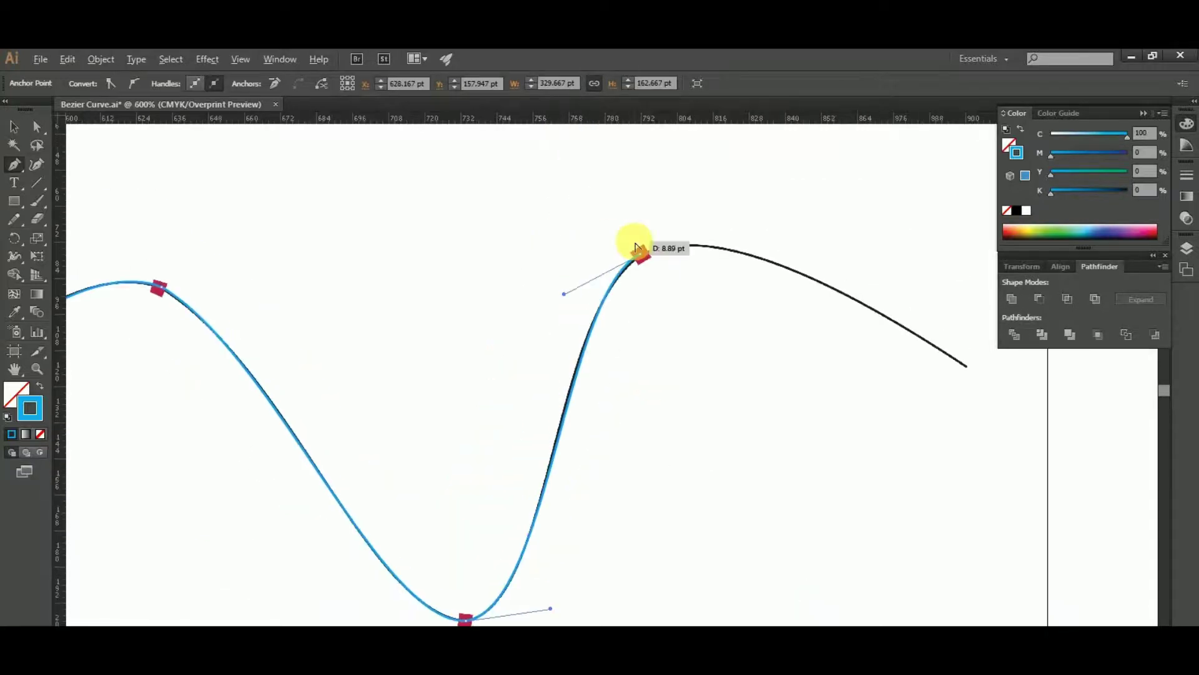
# Extend the upper-right curve's path to the template line's end, adding a smooth anchor with handles sloping downward
pyautogui.scroll(2, 641, 250)
pyautogui.moveTo(742, 309); pyautogui.dragTo(313, 303)
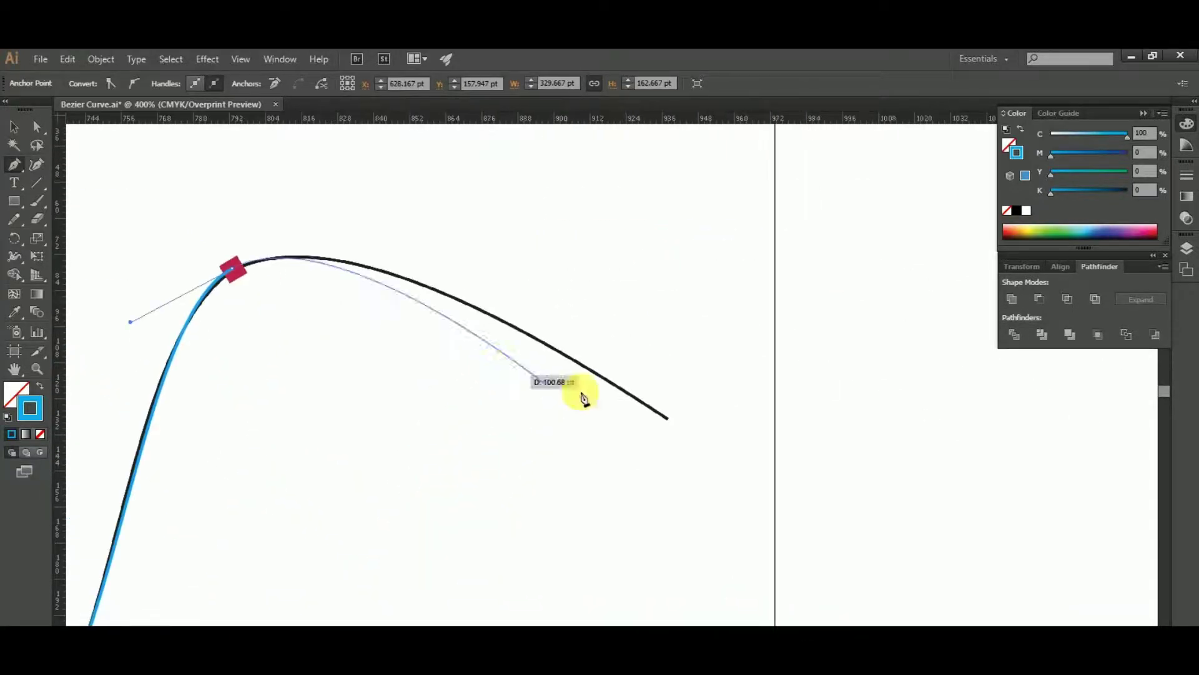
pyautogui.moveTo(669, 419); pyautogui.dragTo(725, 475)
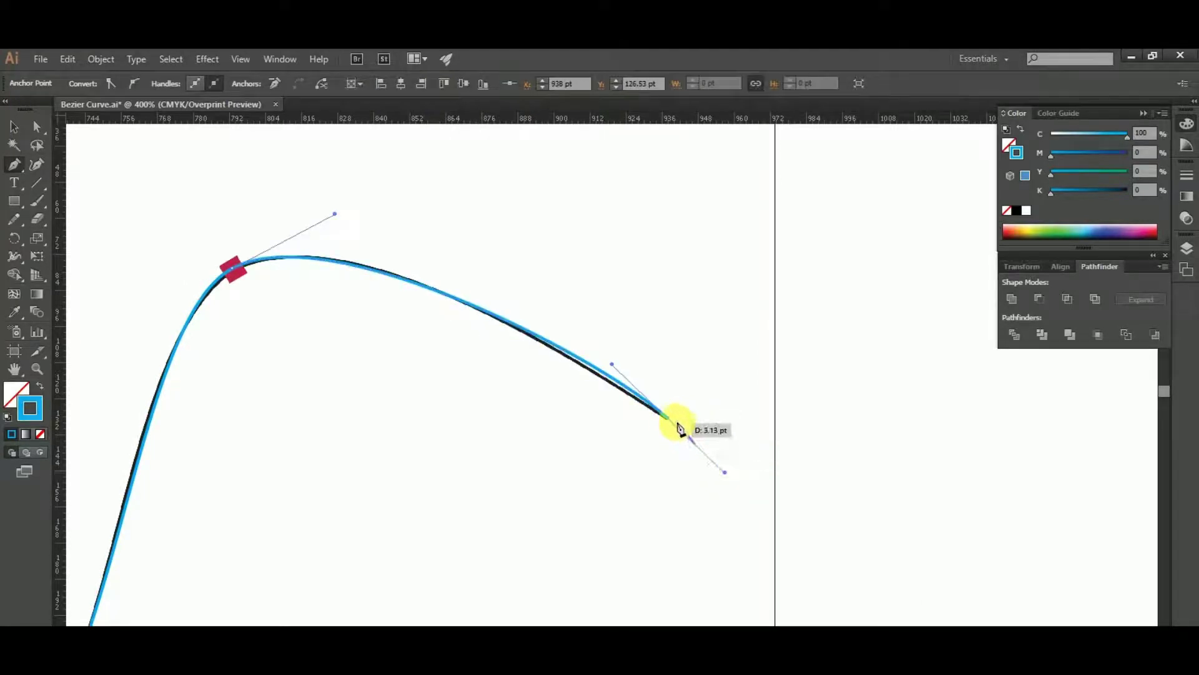
# Refine the end anchor's incoming handle and the second crest's outgoing handle so the last segment matches the template
pyautogui.scroll(1, 644, 360)
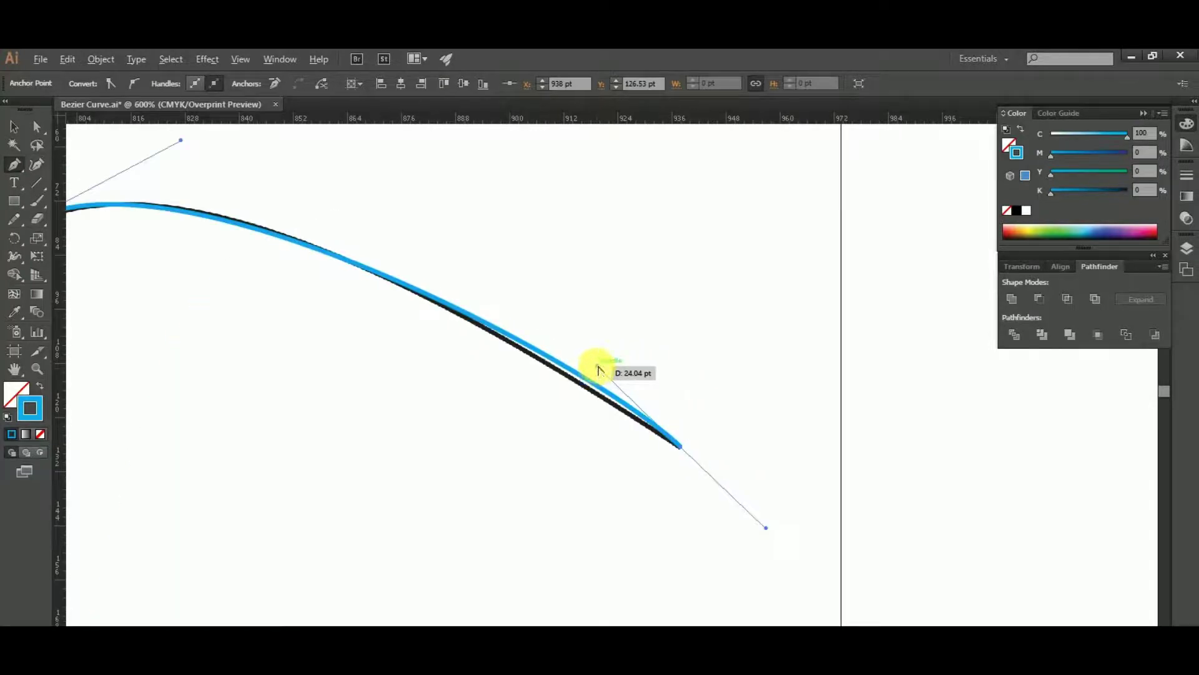
pyautogui.moveTo(597, 371); pyautogui.dragTo(590, 373)
pyautogui.scroll(-1, 659, 396)
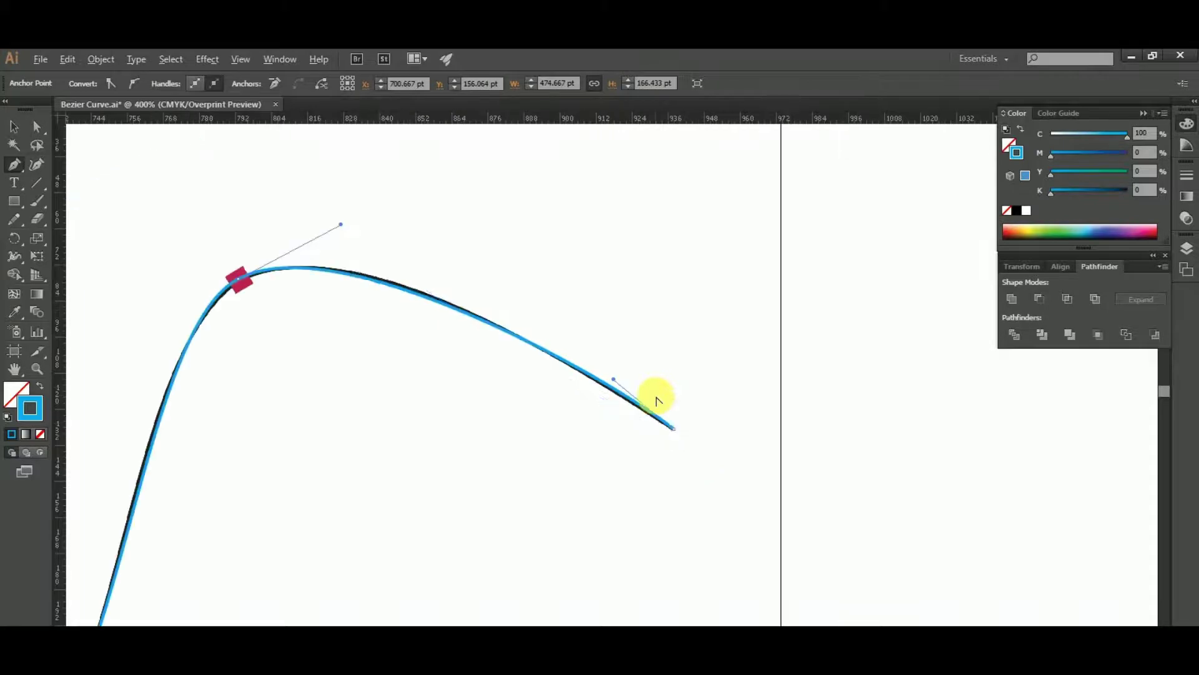
pyautogui.moveTo(342, 224); pyautogui.dragTo(353, 220)
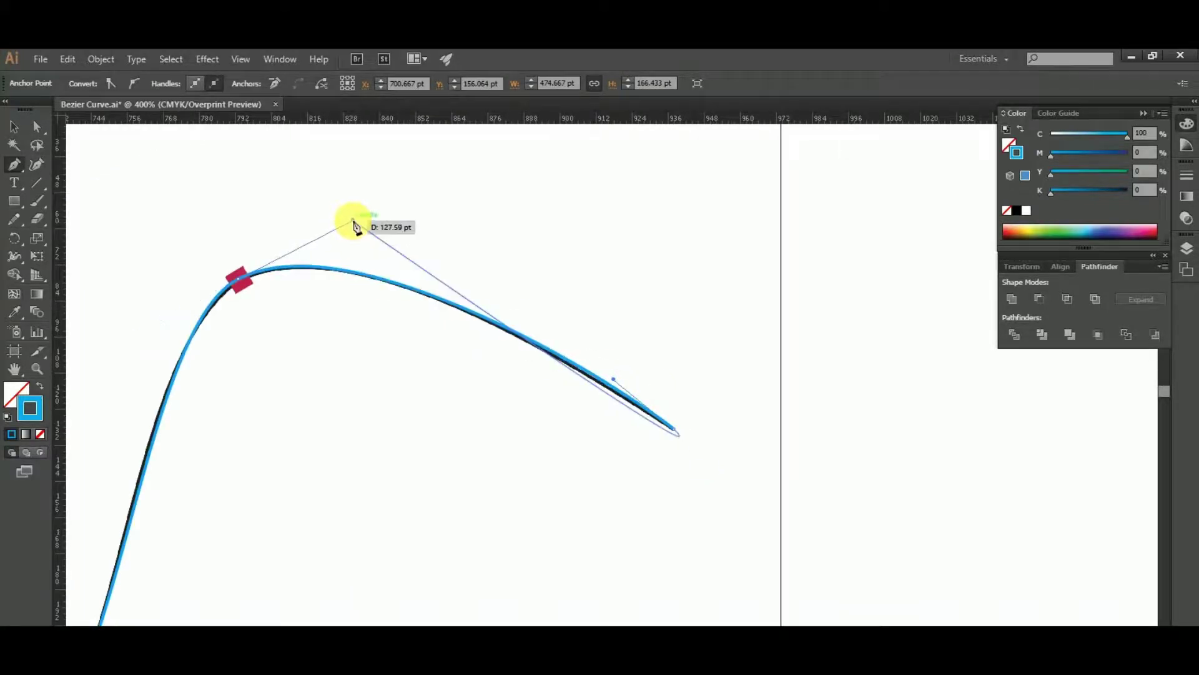
# Remove the outgoing handle from the upper-right curve's end anchor and deselect the traced path
pyautogui.click(677, 430)
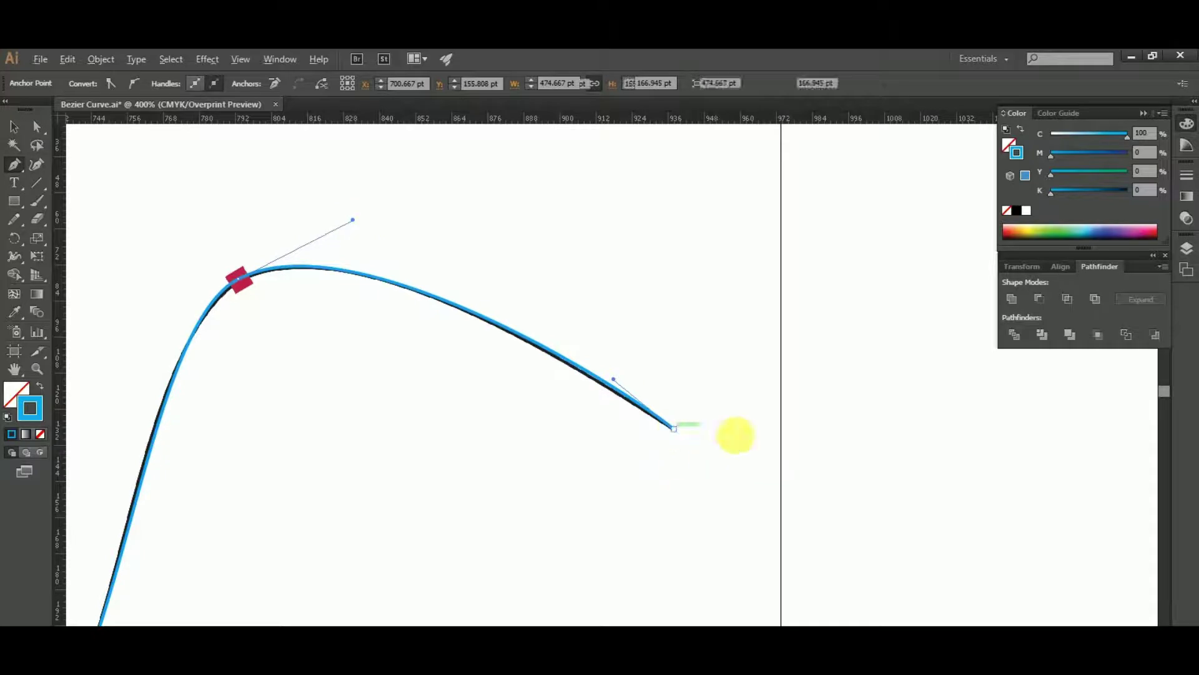
pyautogui.scroll(-3, 735, 436)
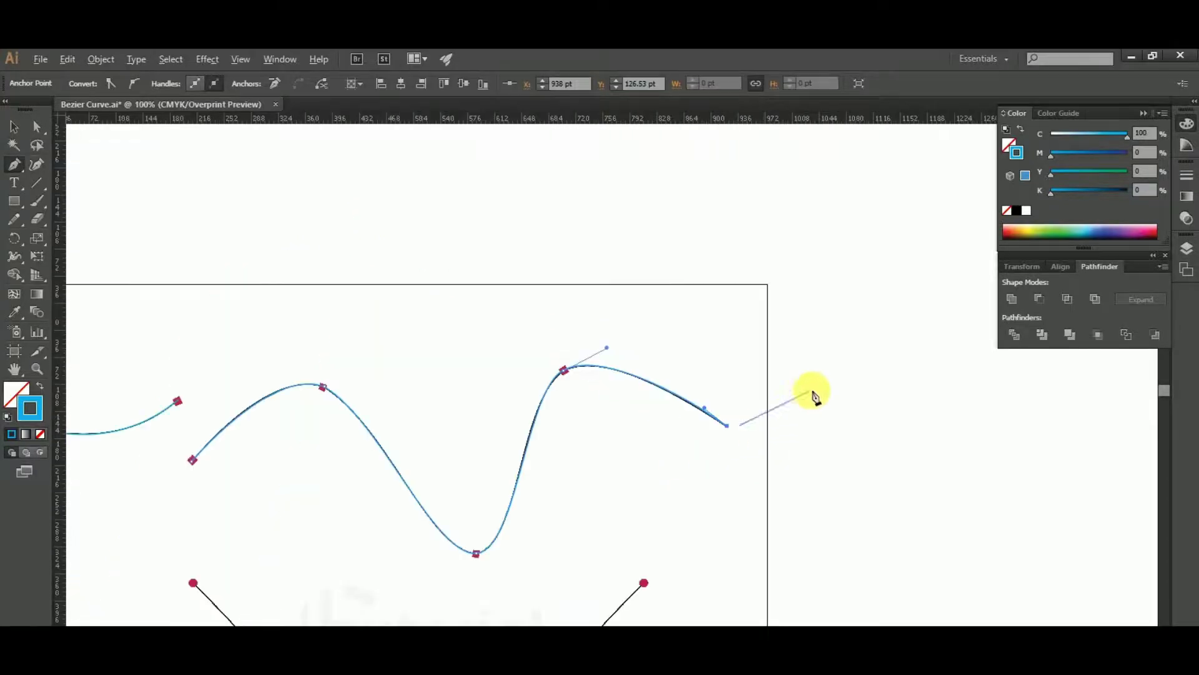
pyautogui.scroll(-1, 814, 395)
pyautogui.scroll(1, 724, 378)
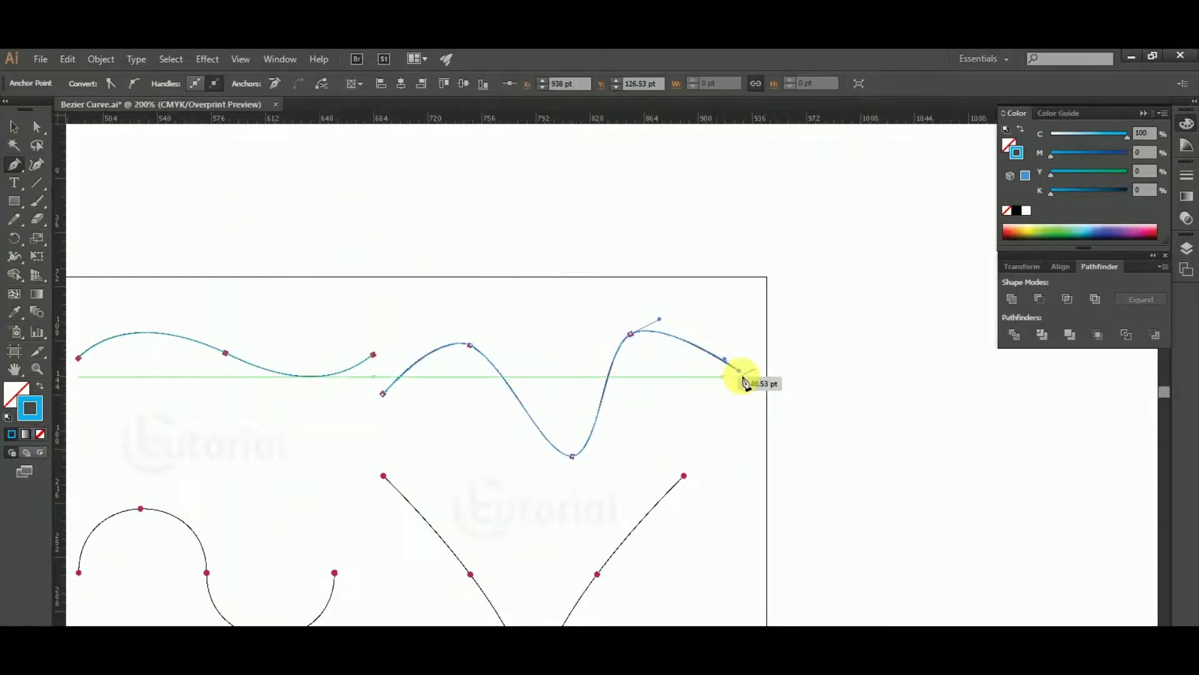
pyautogui.scroll(1, 744, 378)
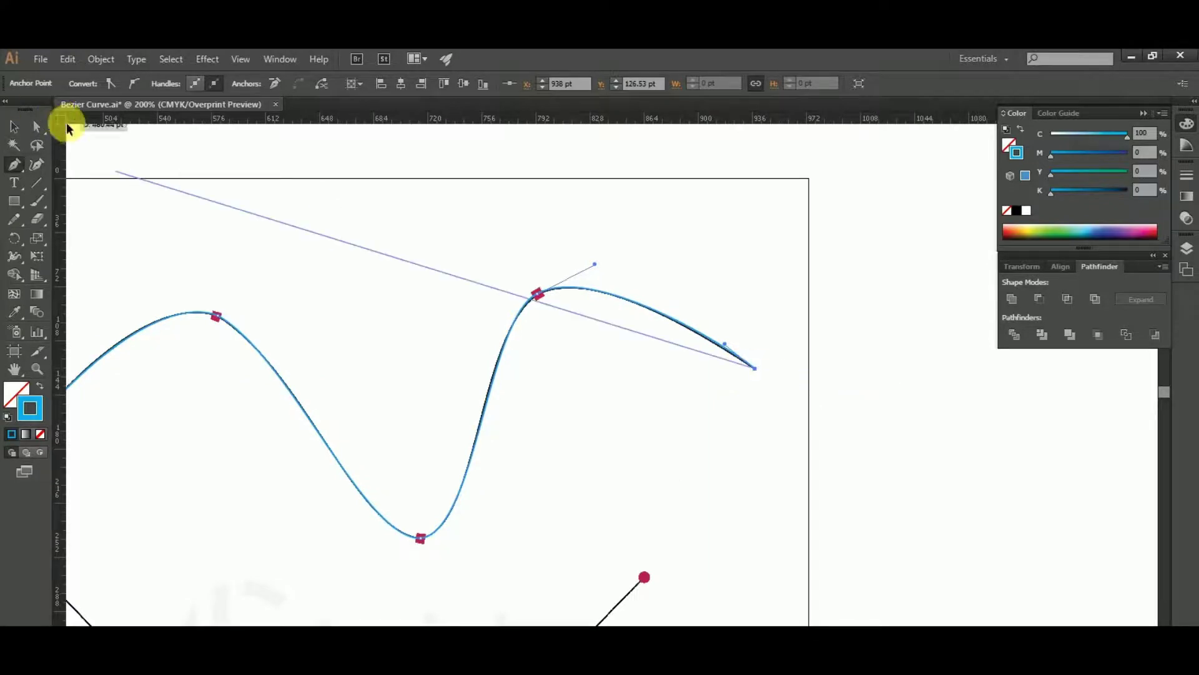
pyautogui.click(15, 125)
pyautogui.click(870, 408)
# Start tracing the lower-left S-curve with the Pen tool from its first marker to a smooth anchor atop the arch
pyautogui.scroll(-2, 812, 402)
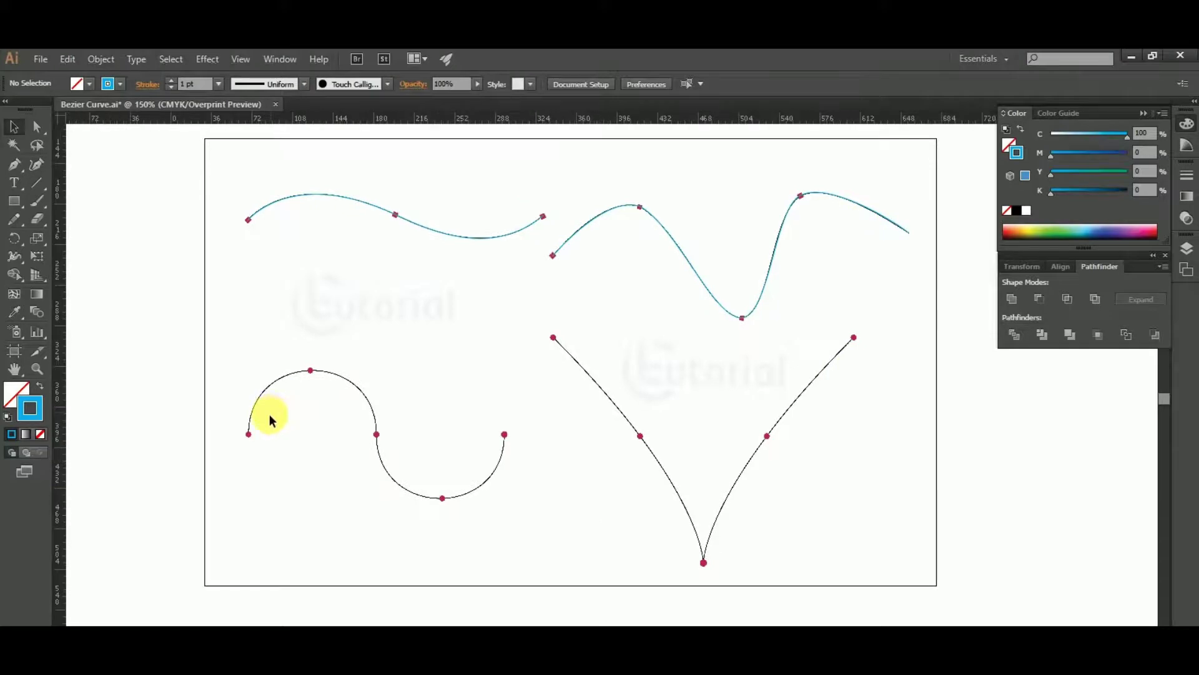
pyautogui.scroll(1, 268, 414)
pyautogui.press('p')
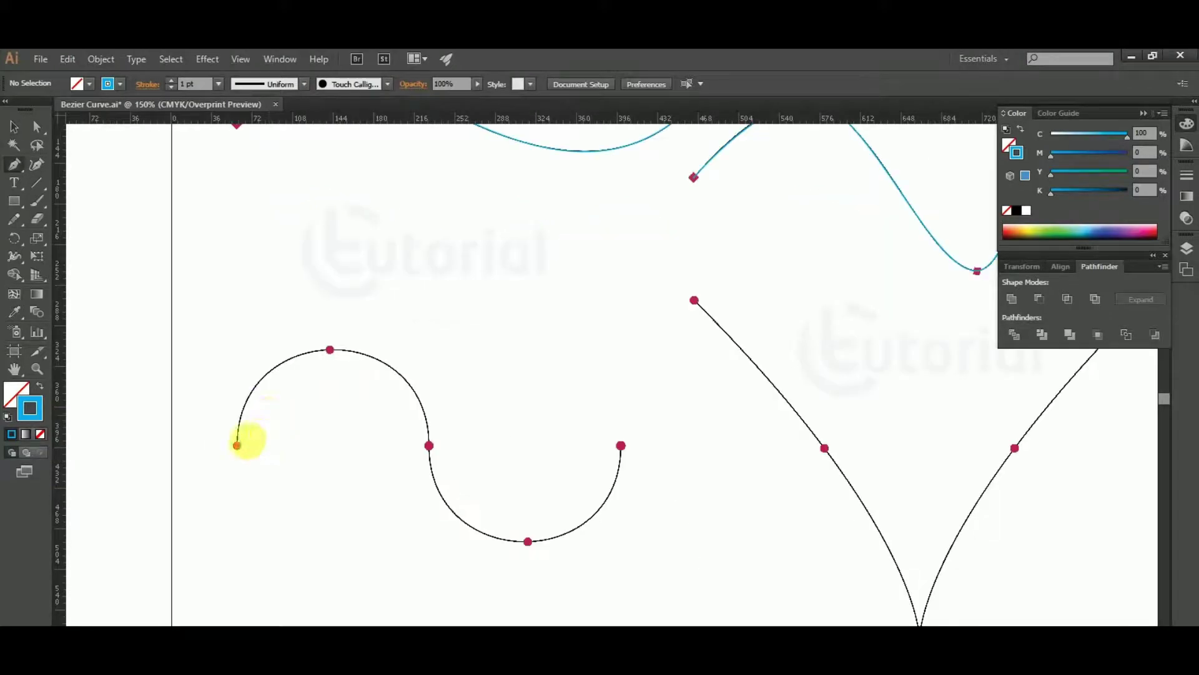
pyautogui.scroll(1, 237, 445)
pyautogui.click(235, 447)
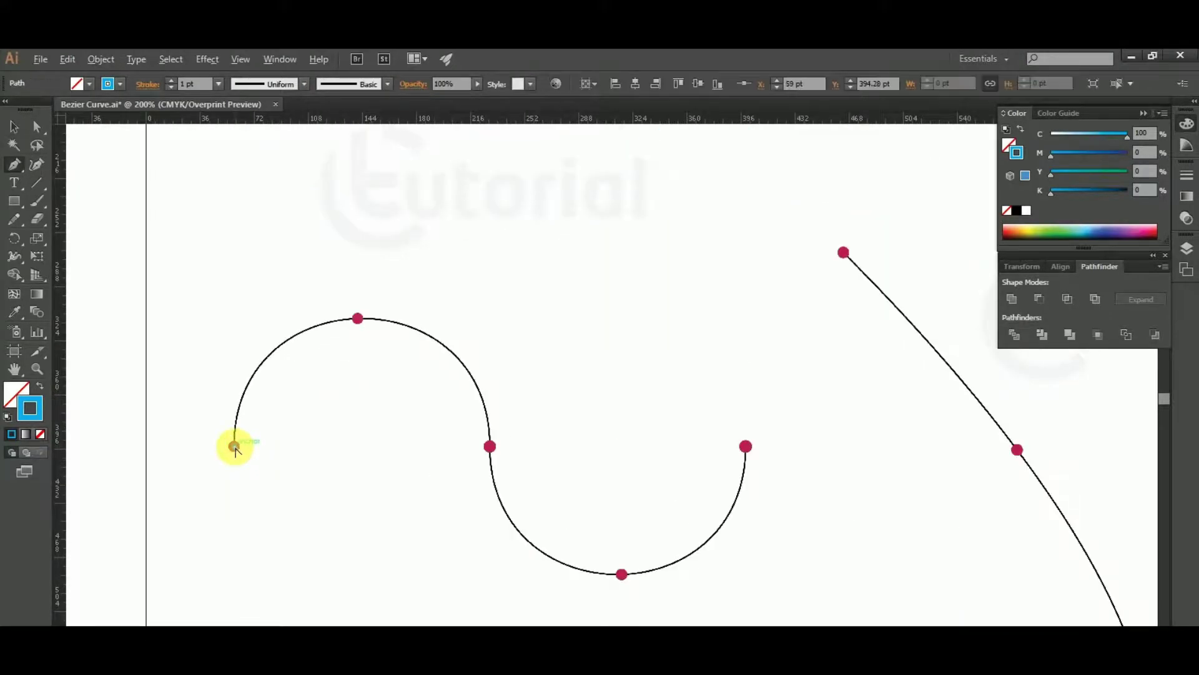
pyautogui.scroll(1, 236, 444)
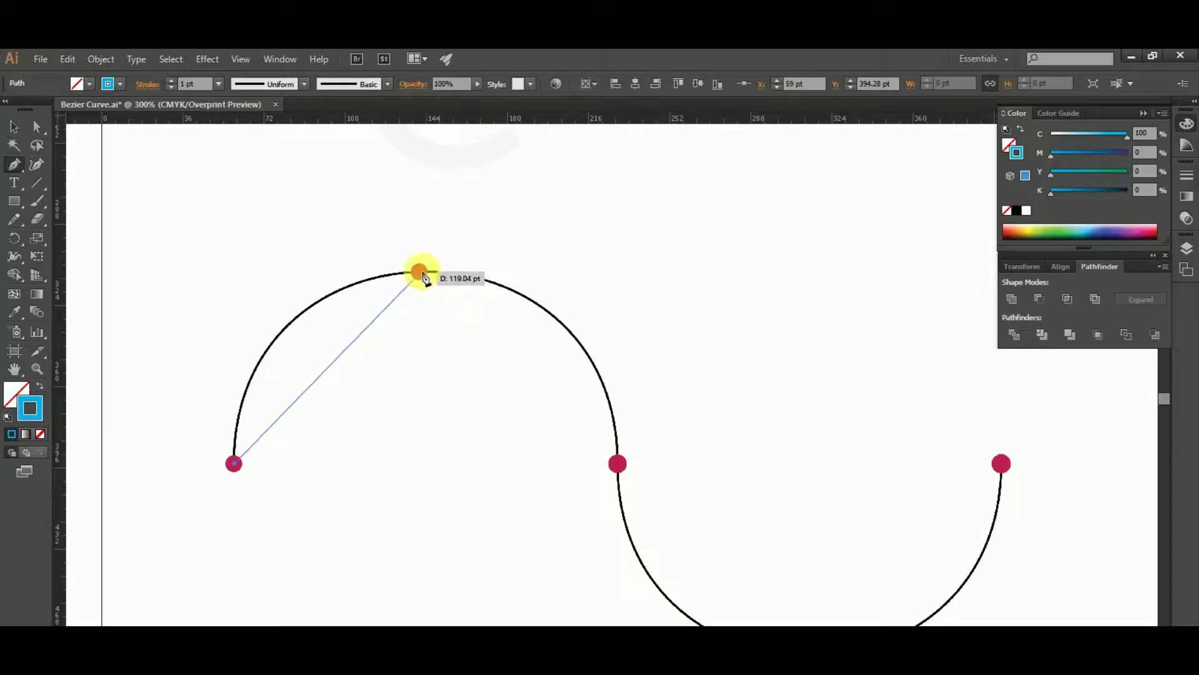
pyautogui.moveTo(420, 272); pyautogui.dragTo(489, 278)
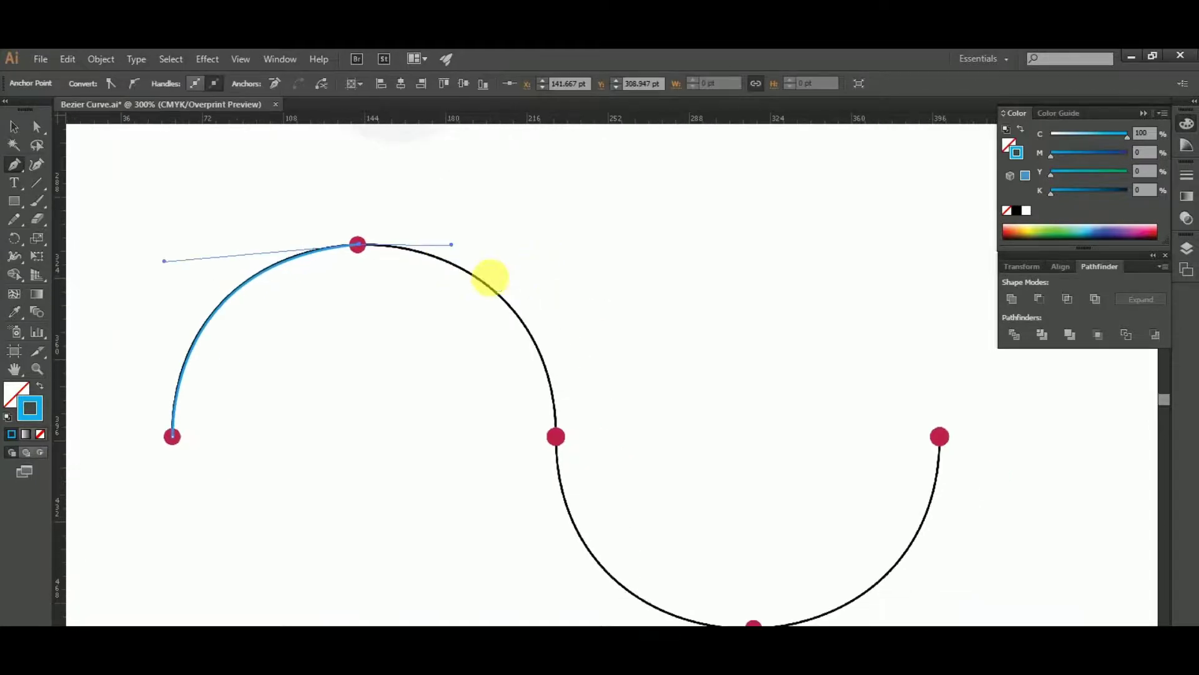
# Extend the S-curve's path with a smooth anchor on the middle marker and another on the bottom marker
pyautogui.moveTo(556, 436); pyautogui.dragTo(561, 577)
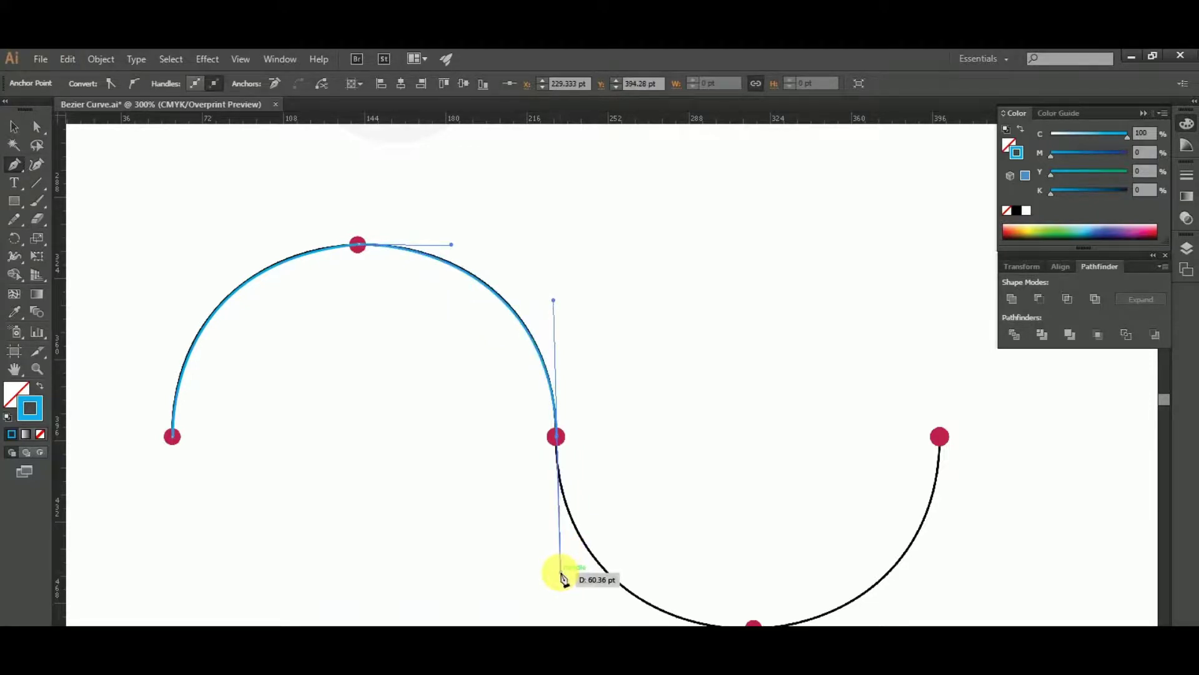
pyautogui.moveTo(586, 538); pyautogui.dragTo(469, 388)
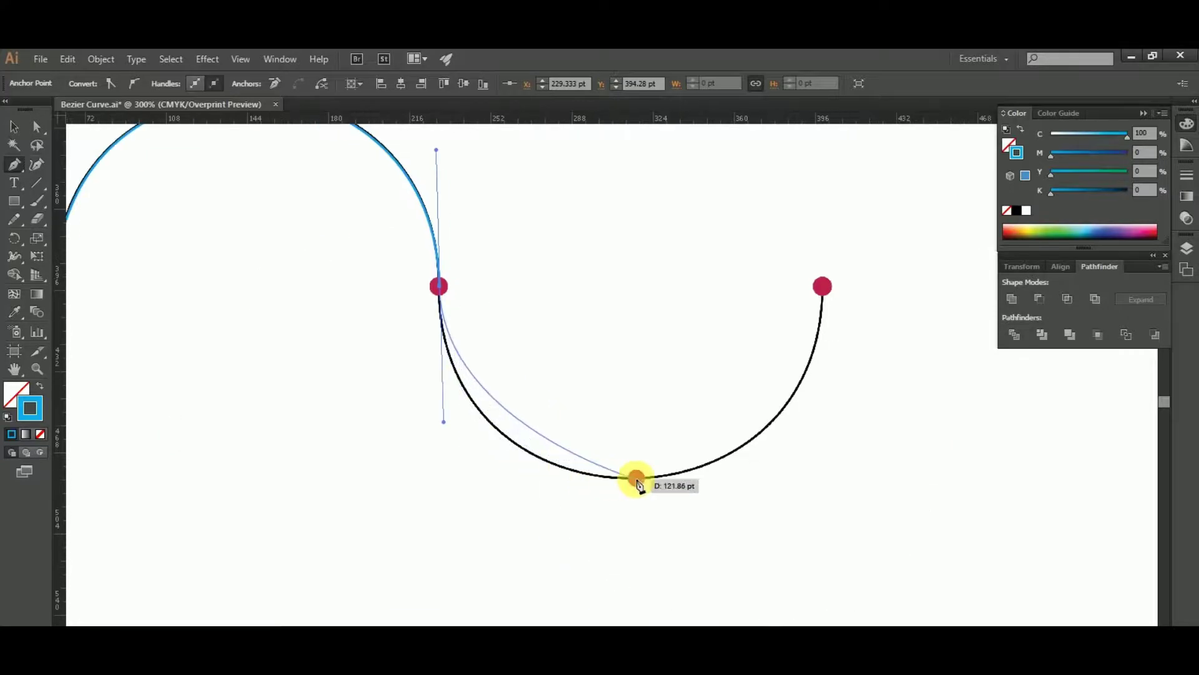
pyautogui.moveTo(636, 479); pyautogui.dragTo(654, 479)
pyautogui.moveTo(718, 480); pyautogui.dragTo(720, 477)
# Lengthen the S-curve middle anchor's outgoing handle slightly so the descending segment fits the template
pyautogui.scroll(1, 484, 414)
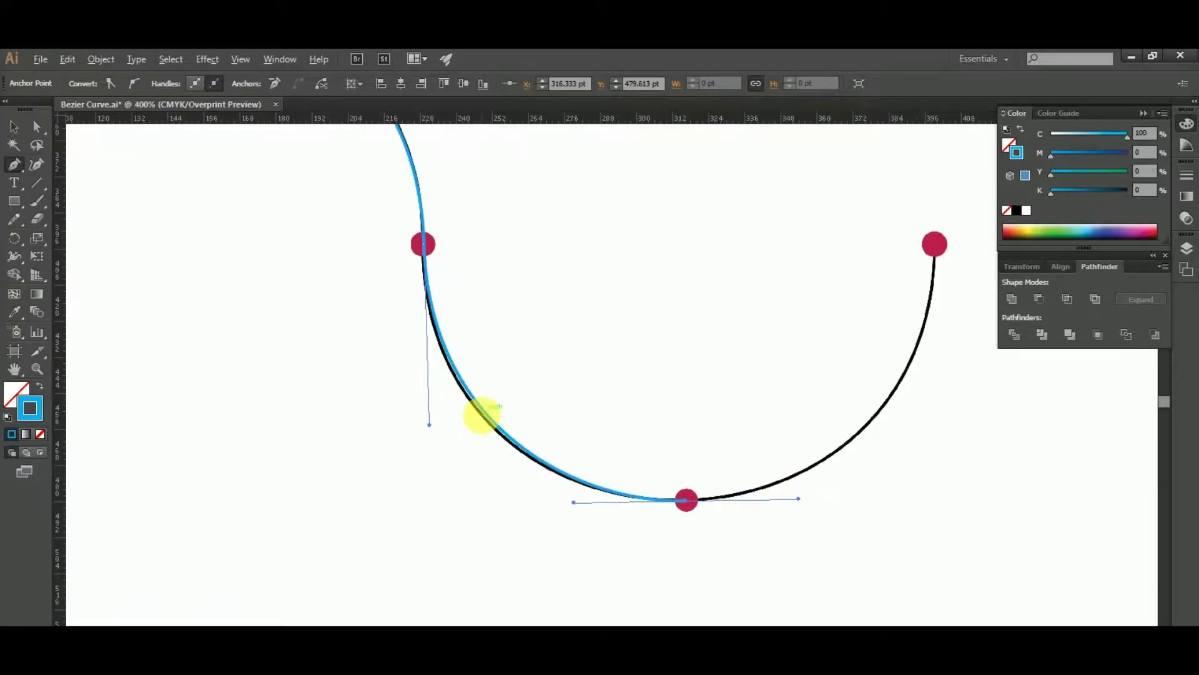
pyautogui.moveTo(433, 426); pyautogui.dragTo(429, 427)
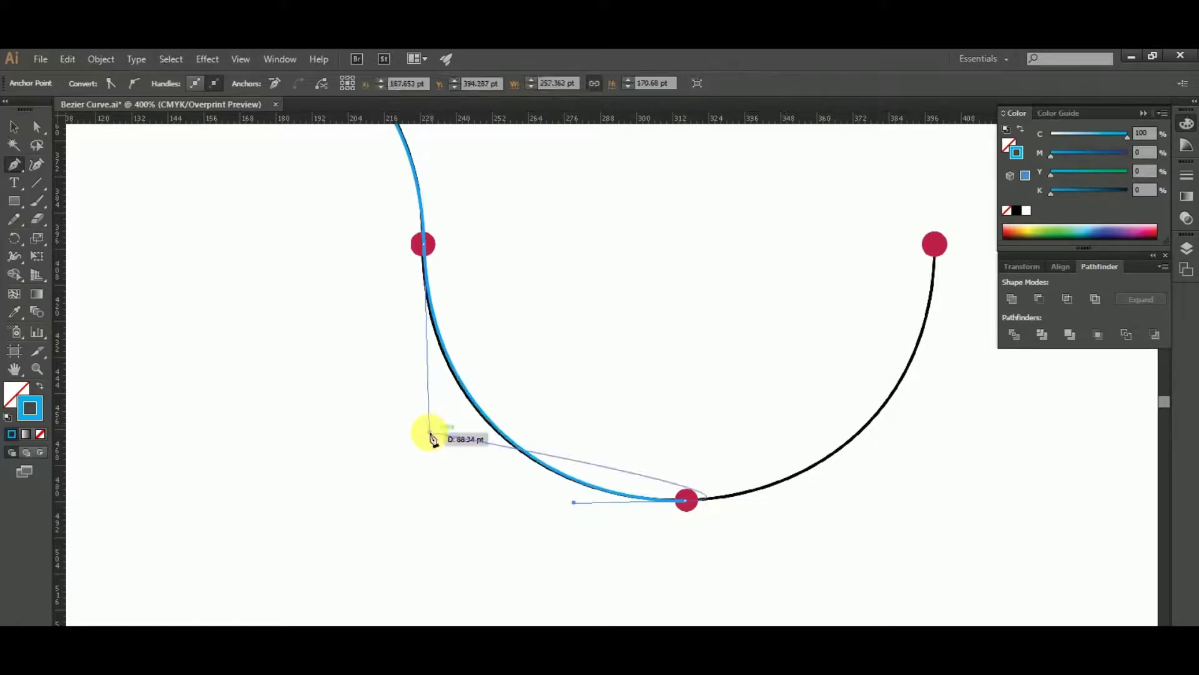
pyautogui.scroll(-1, 448, 423)
# Add the S-curve's end anchor on its last marker and lengthen the bottom anchor's outgoing handle to match the template
pyautogui.moveTo(673, 458); pyautogui.dragTo(572, 503)
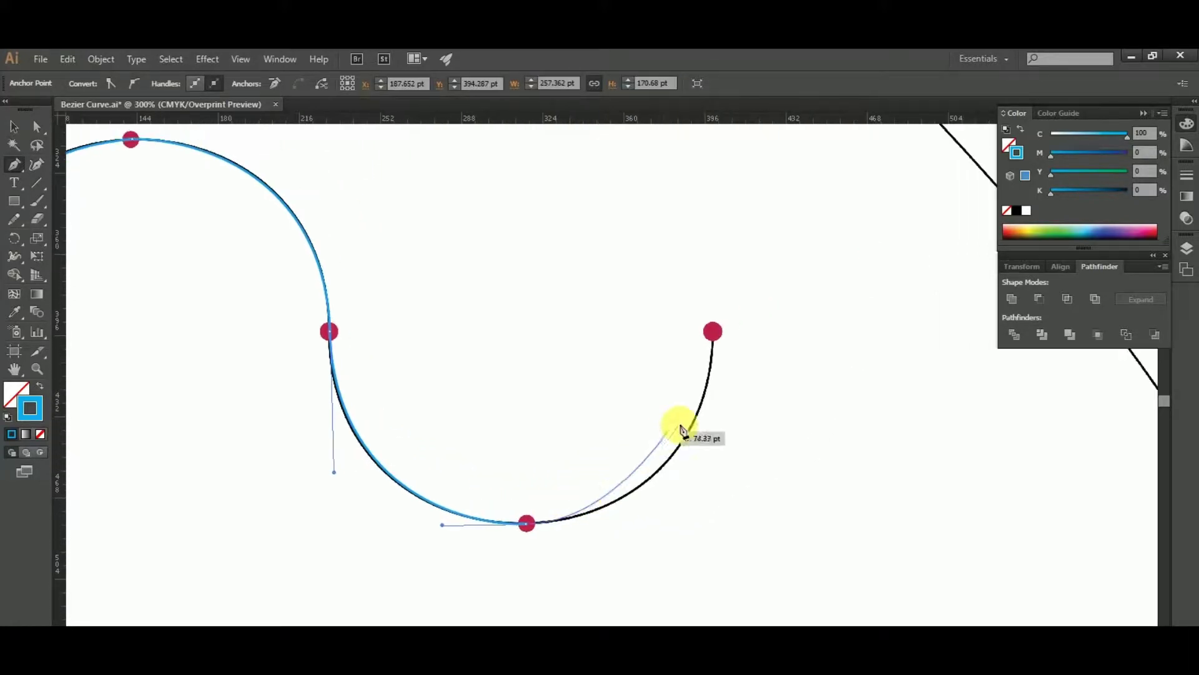
pyautogui.moveTo(713, 332); pyautogui.dragTo(709, 230)
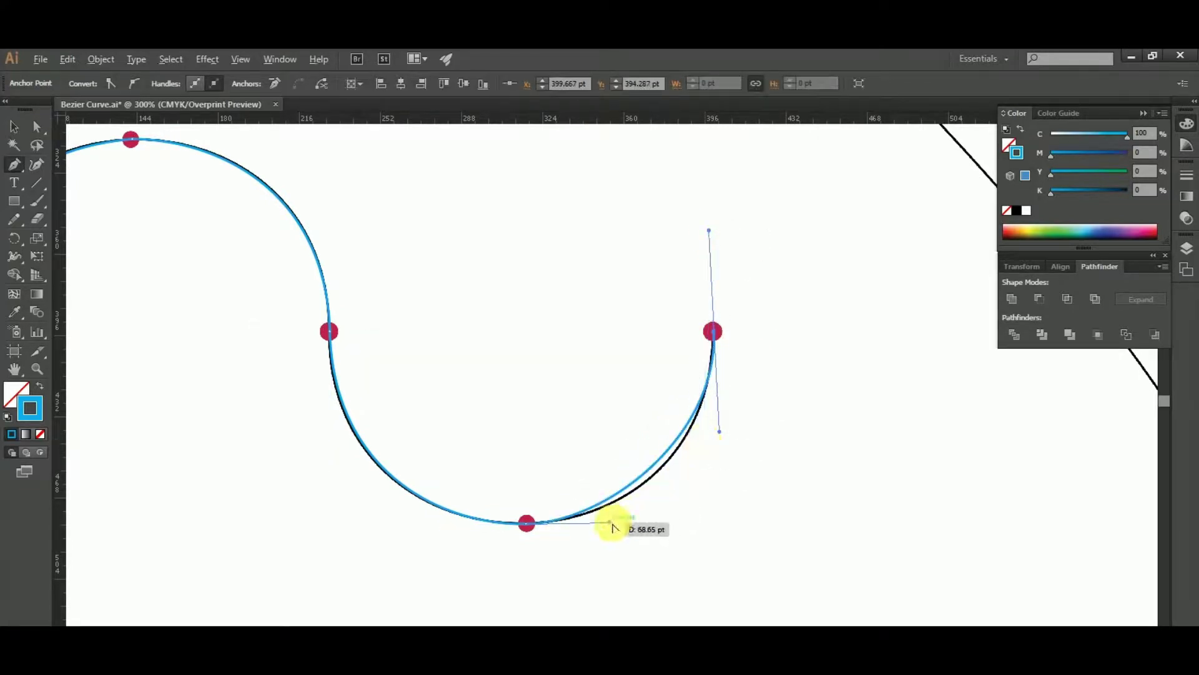
pyautogui.moveTo(614, 523); pyautogui.dragTo(637, 527)
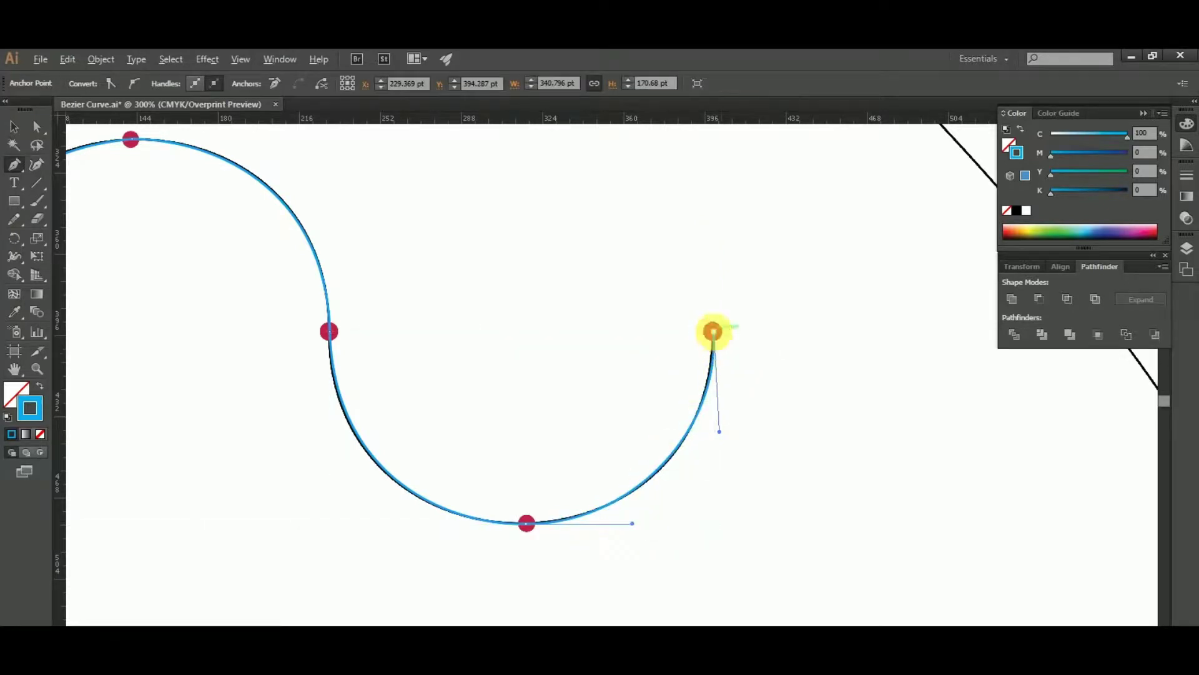
# Remove the outgoing handle from the S-curve's end anchor and deselect the path
pyautogui.moveTo(713, 331); pyautogui.dragTo(632, 450)
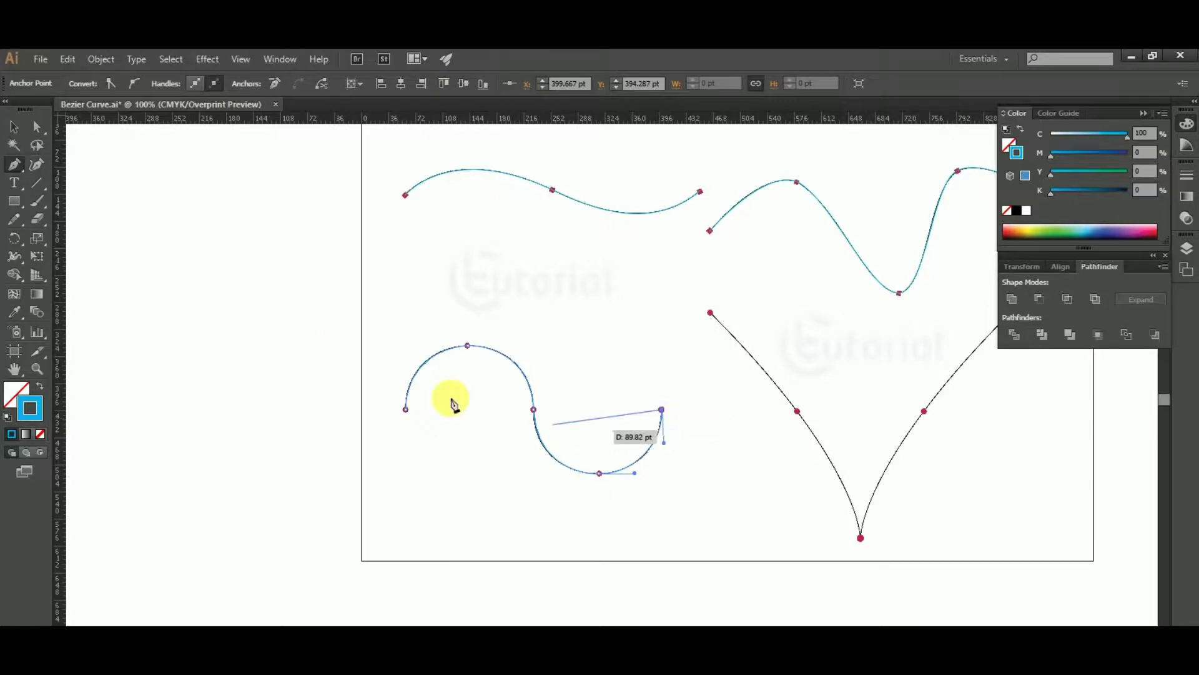
pyautogui.click(14, 127)
pyautogui.click(125, 269)
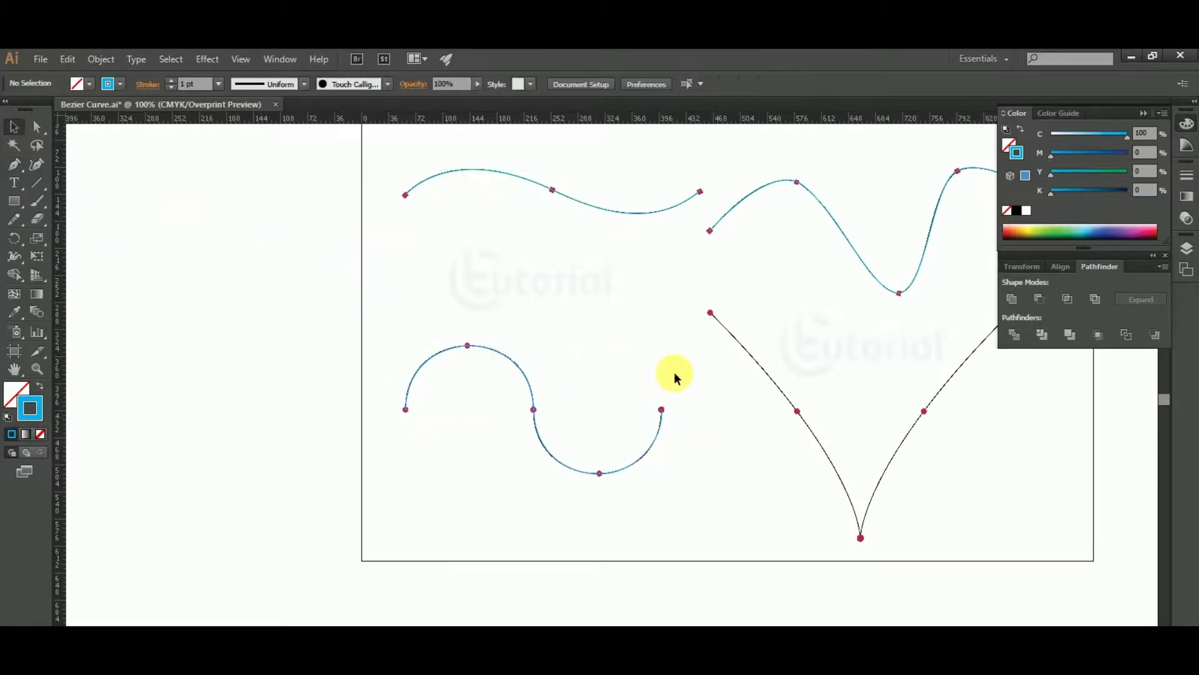
# Start the V-curve's path with the Pen tool at its upper-left marker and add a smooth anchor on the left middle marker
pyautogui.moveTo(705, 362); pyautogui.dragTo(467, 347)
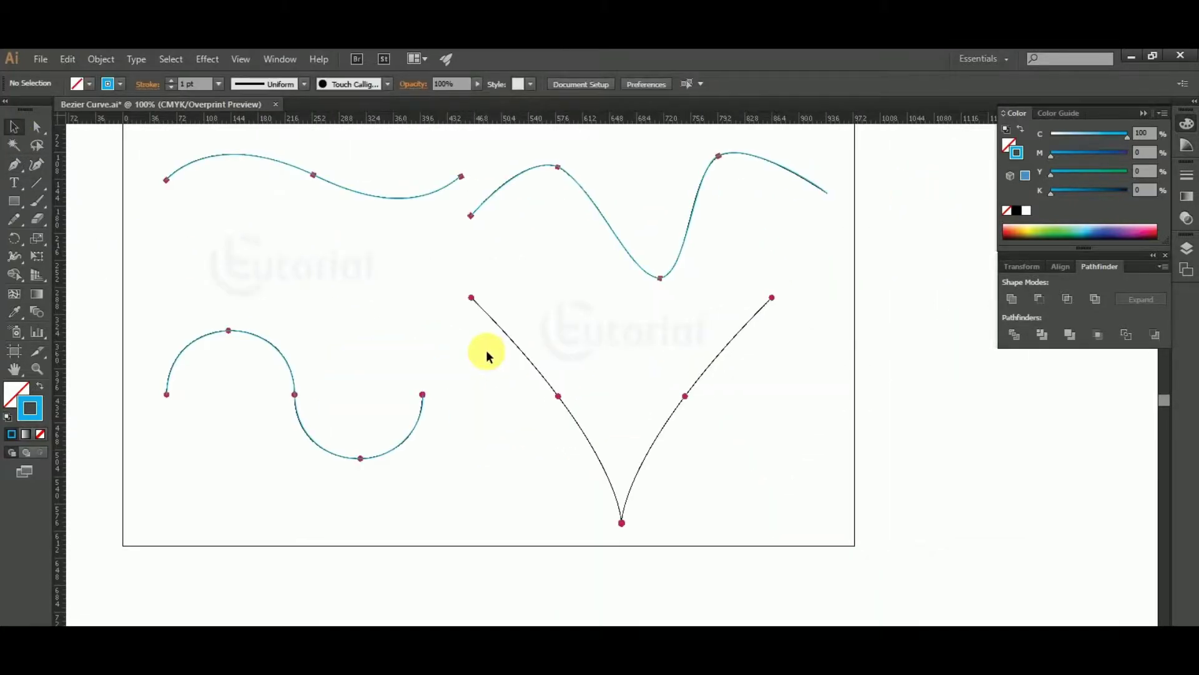
pyautogui.press('p')
pyautogui.scroll(3, 500, 311)
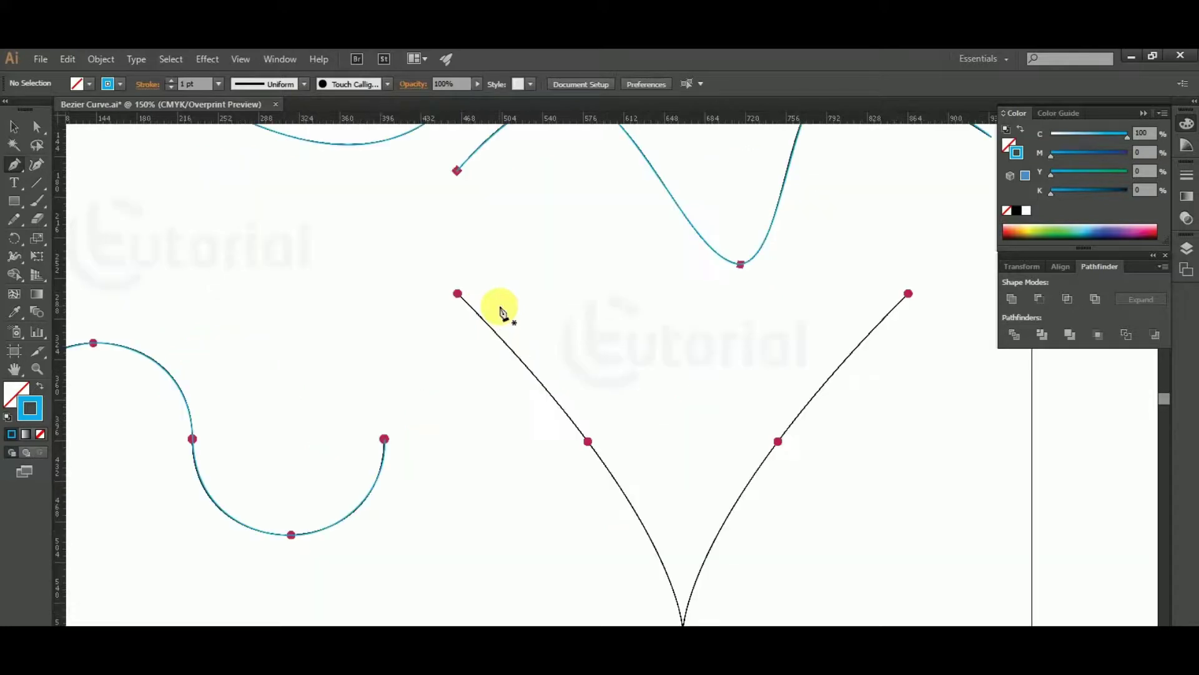
pyautogui.scroll(1, 468, 258)
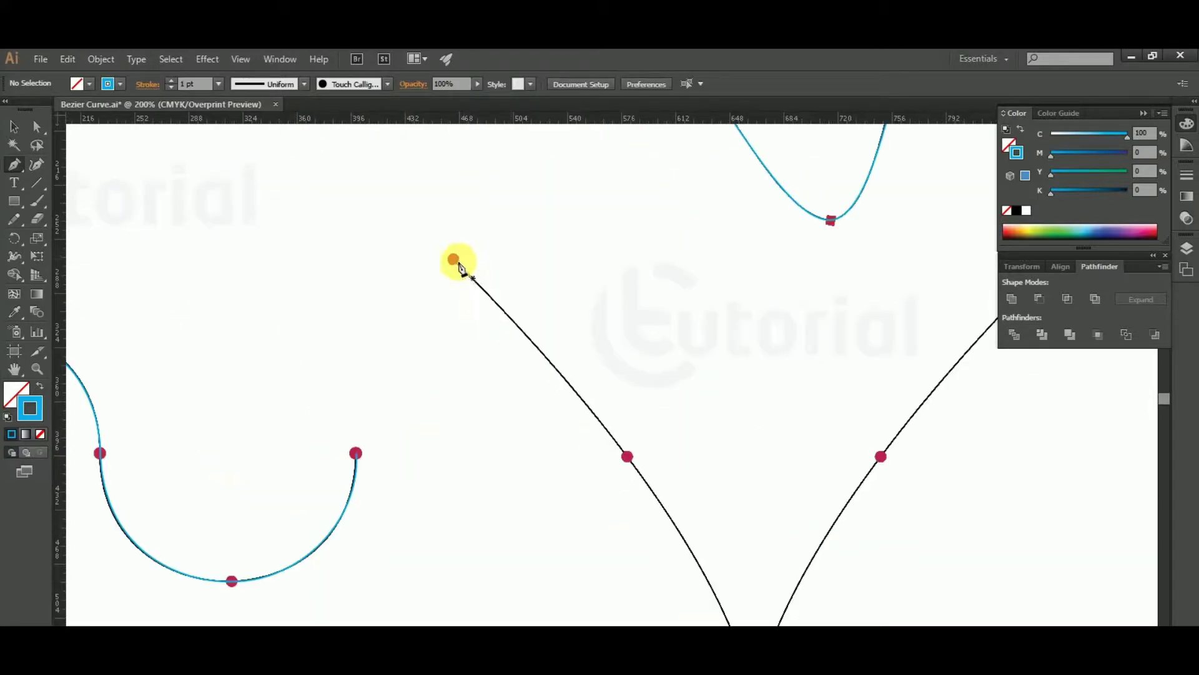
pyautogui.click(453, 259)
pyautogui.moveTo(492, 288); pyautogui.dragTo(376, 228)
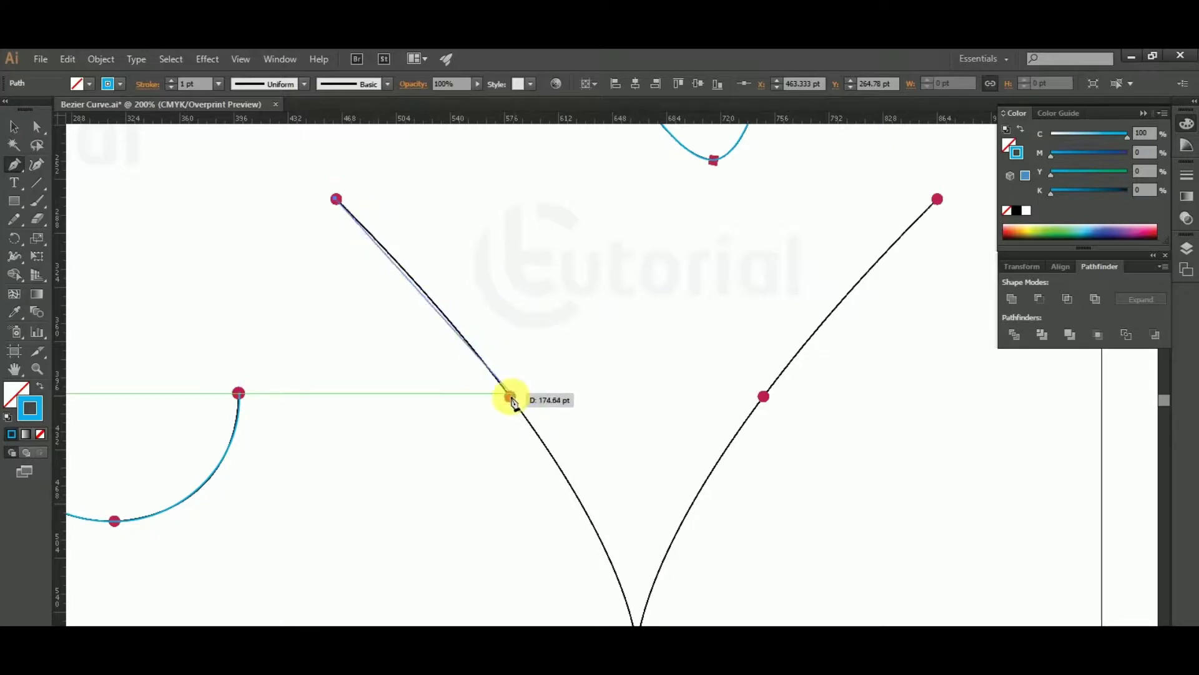
pyautogui.click(510, 396)
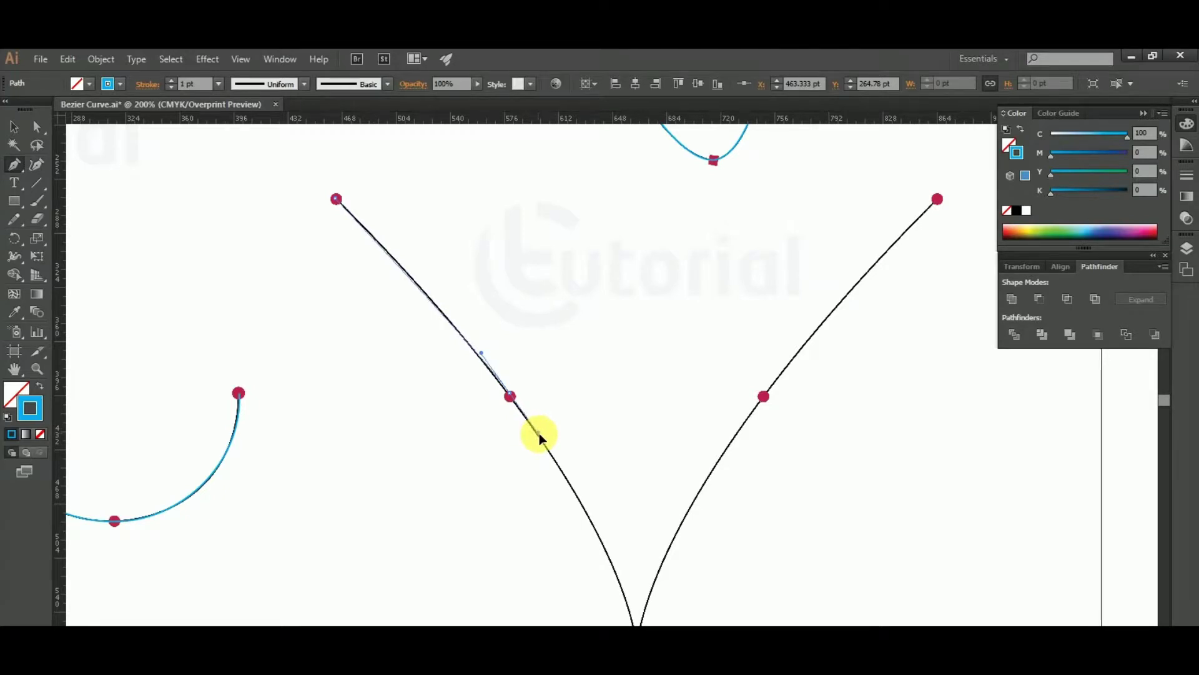
# Add the V-curve's bottom anchor on the tip marker, shape its incoming segment to the template and remove its outgoing handle
pyautogui.moveTo(539, 433); pyautogui.dragTo(476, 283)
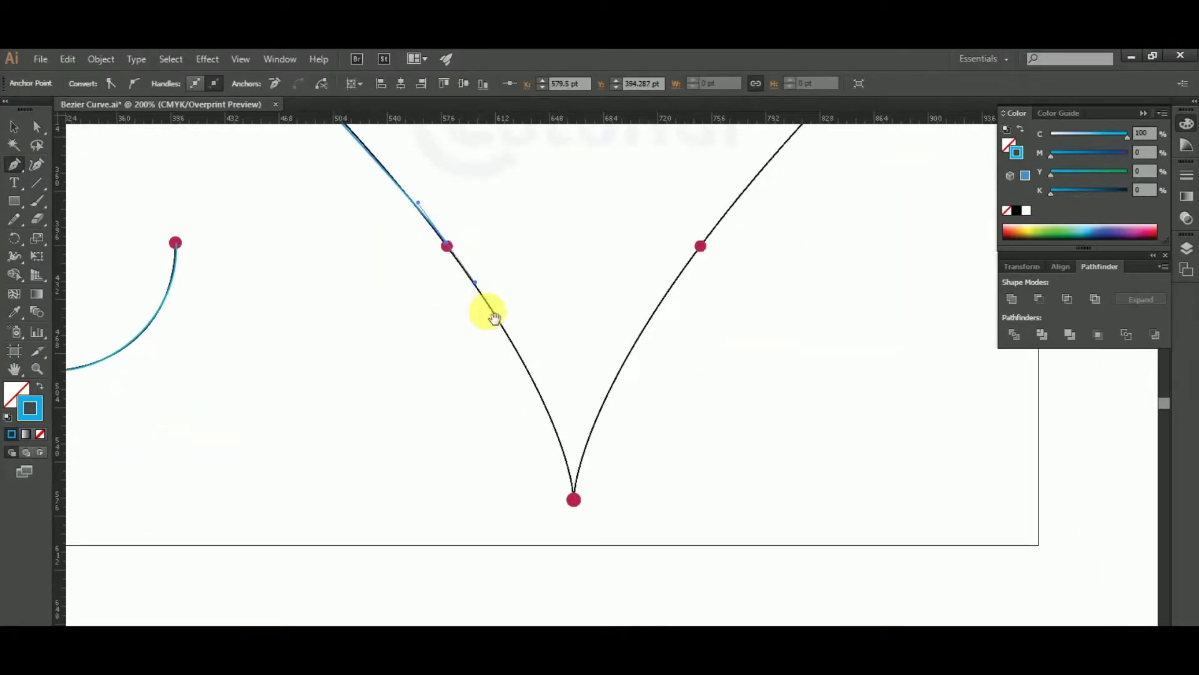
pyautogui.moveTo(580, 497); pyautogui.dragTo(581, 564)
pyautogui.scroll(1, 576, 504)
pyautogui.moveTo(568, 491); pyautogui.dragTo(552, 351)
pyautogui.scroll(-1, 553, 352)
pyautogui.moveTo(563, 446); pyautogui.dragTo(598, 425)
# Add a smooth anchor on the V-curve's right middle marker and lengthen its incoming handle to match the template
pyautogui.scroll(-1, 583, 447)
pyautogui.scroll(1, 609, 412)
pyautogui.scroll(-1, 589, 423)
pyautogui.scroll(2, 604, 424)
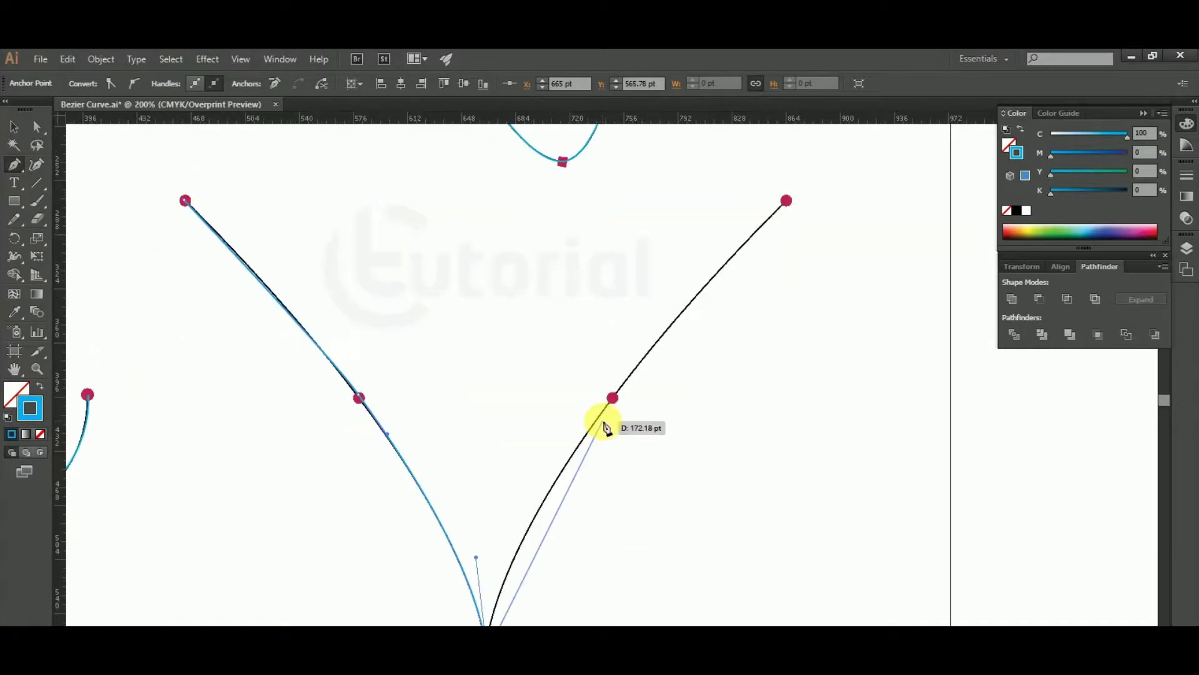
pyautogui.scroll(1, 606, 421)
pyautogui.scroll(-2, 611, 418)
pyautogui.scroll(-3, 616, 388)
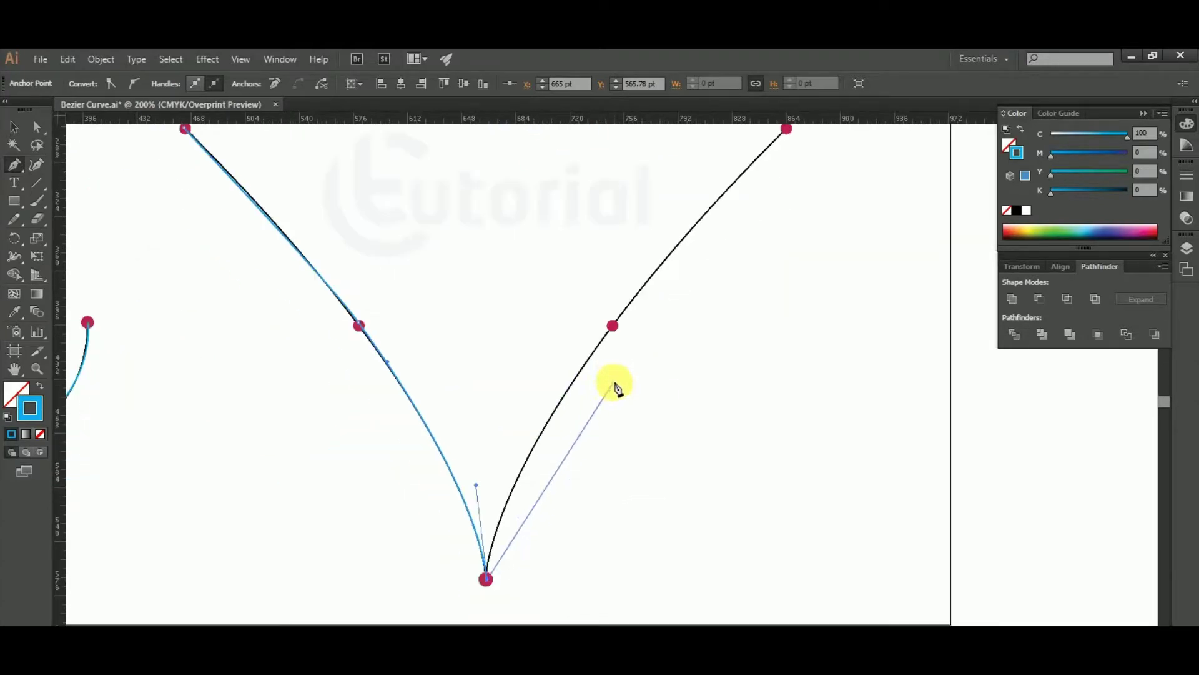
pyautogui.scroll(1, 614, 375)
pyautogui.scroll(-3, 617, 318)
pyautogui.scroll(-2, 613, 292)
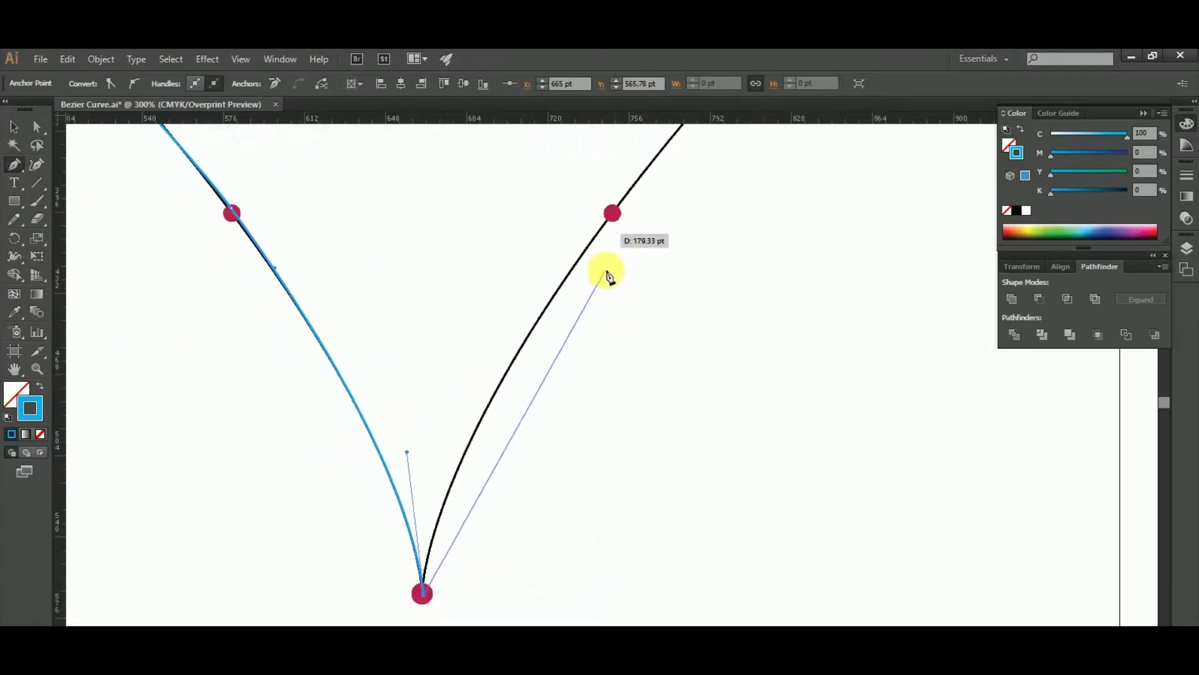
pyautogui.moveTo(612, 213); pyautogui.dragTo(648, 168)
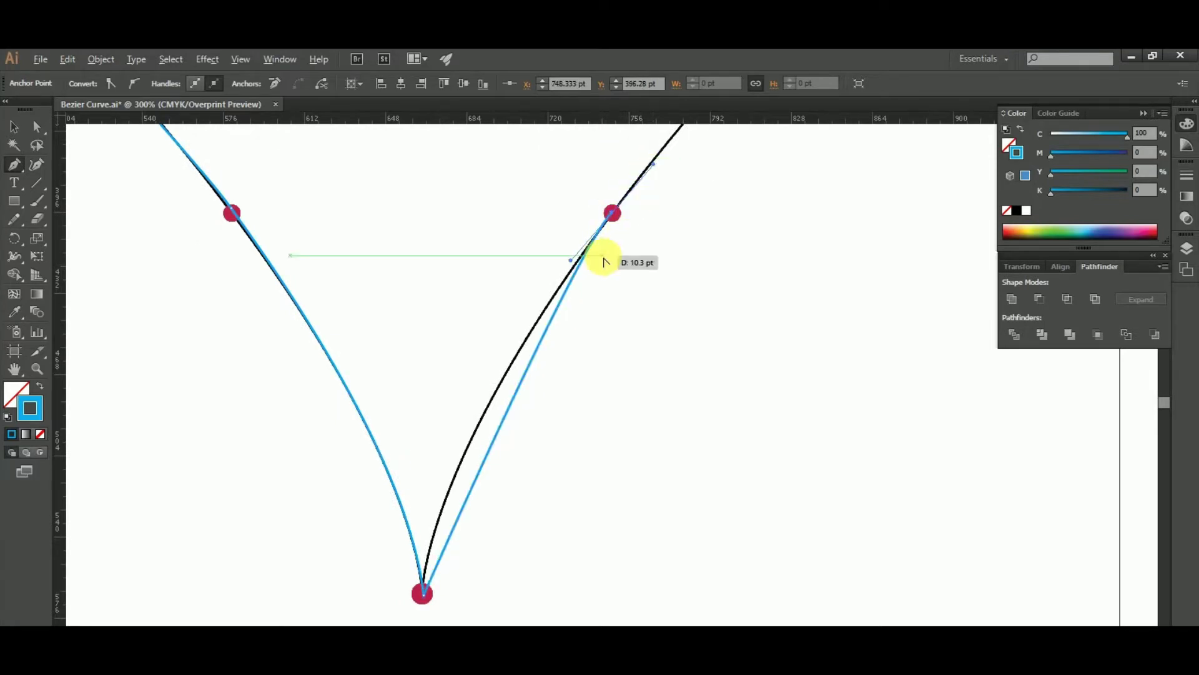
pyautogui.moveTo(571, 264); pyautogui.dragTo(427, 478)
# Add the V-curve's end anchor on its upper-right marker and adjust the right middle anchor's outgoing handle to fit the template
pyautogui.hotkey('ctrl', '-')
pyautogui.hotkey('ctrl', '-')
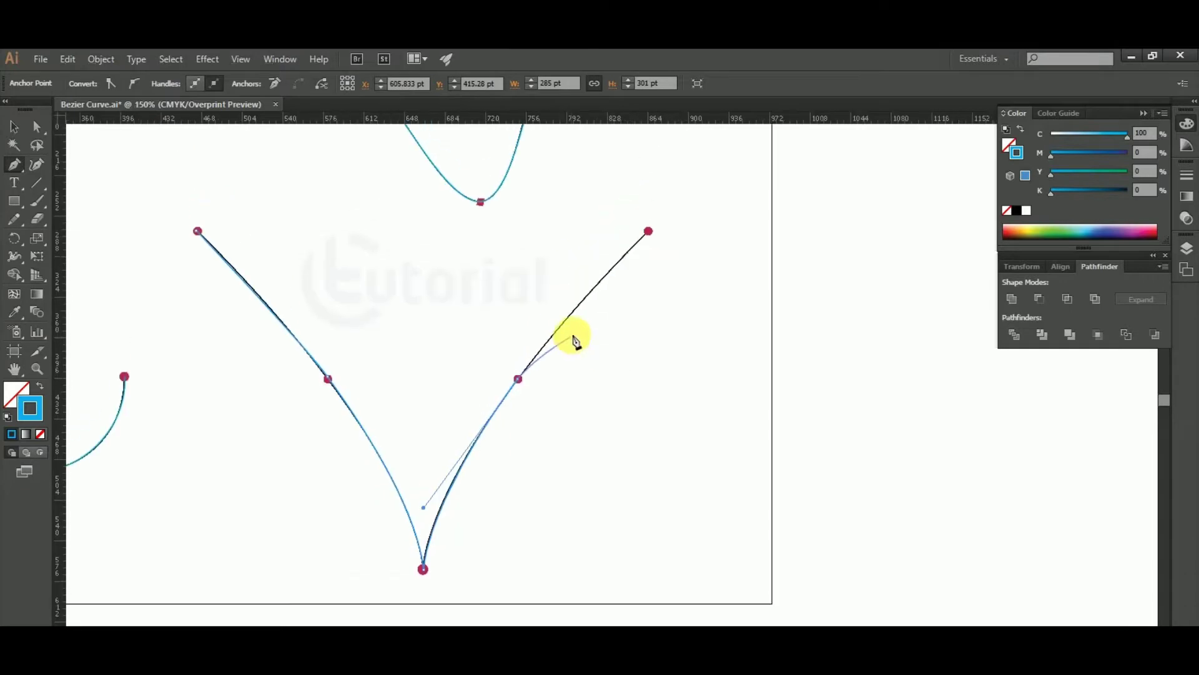
pyautogui.moveTo(615, 273); pyautogui.dragTo(548, 358)
pyautogui.scroll(2, 573, 335)
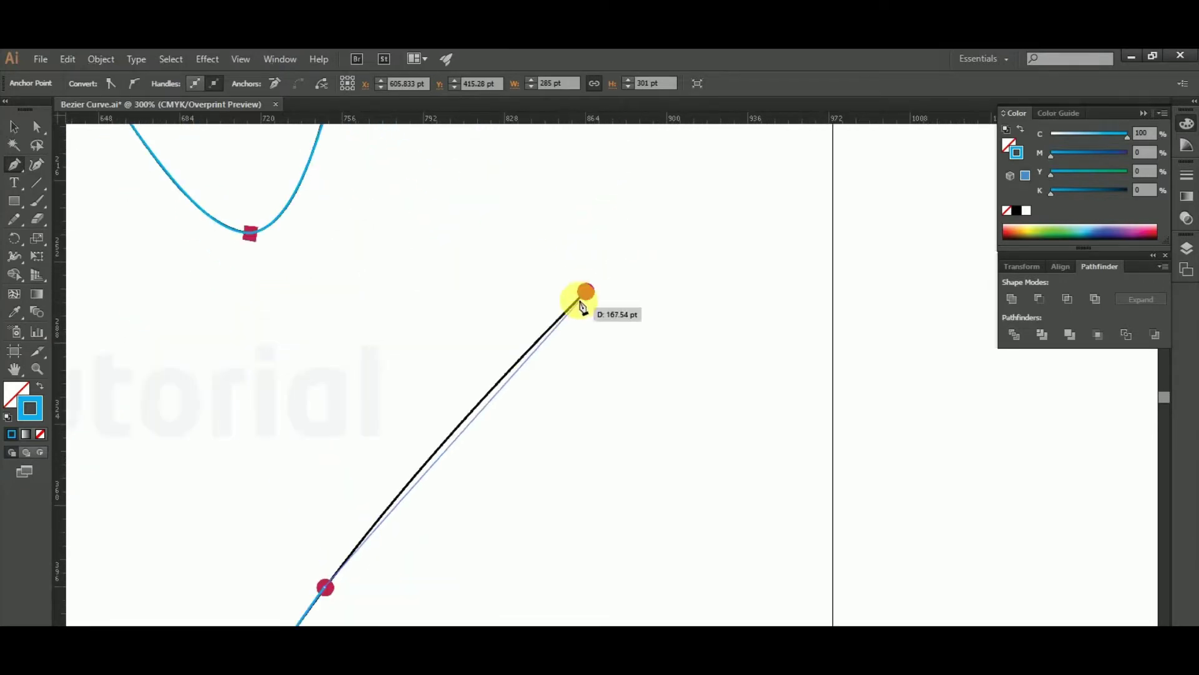
pyautogui.moveTo(586, 291); pyautogui.dragTo(624, 261)
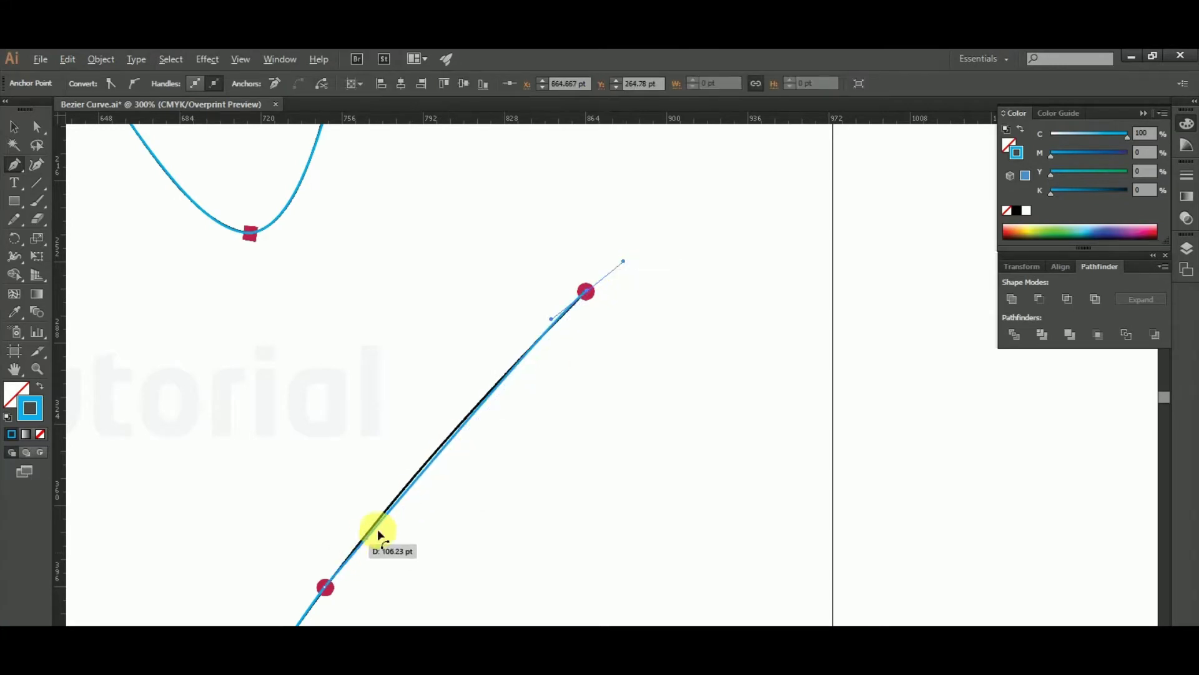
pyautogui.moveTo(368, 539); pyautogui.dragTo(367, 529)
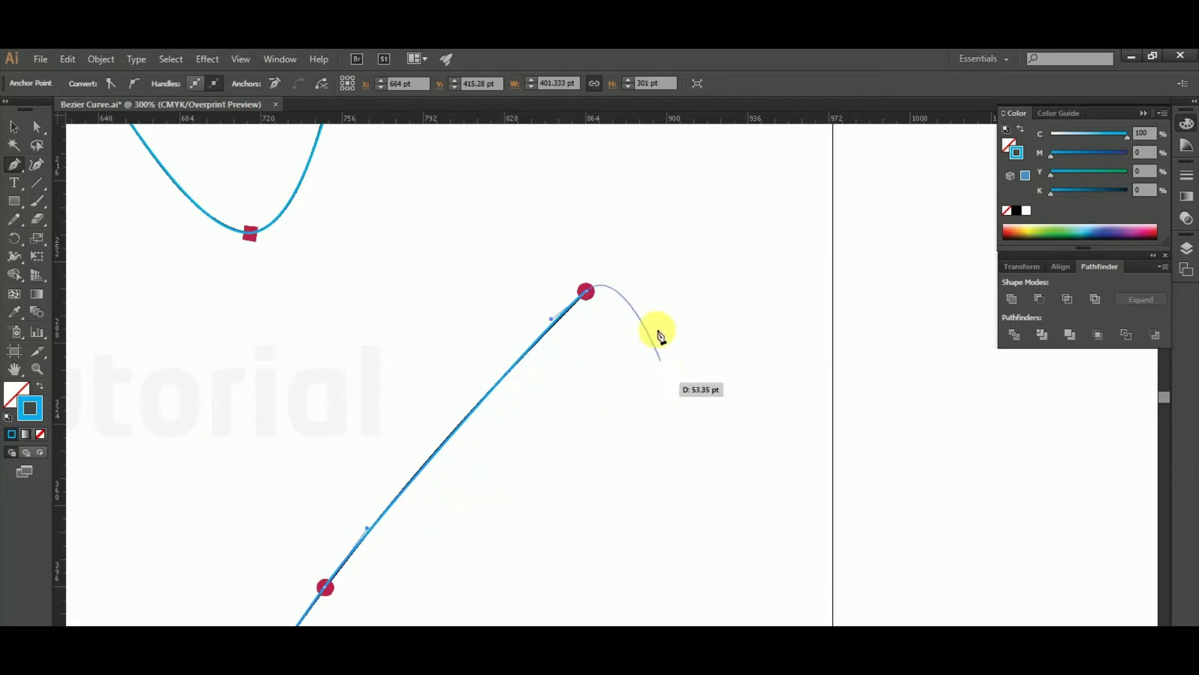
# Remove the outgoing handle from the V-curve's end anchor and deselect the path
pyautogui.click(587, 292)
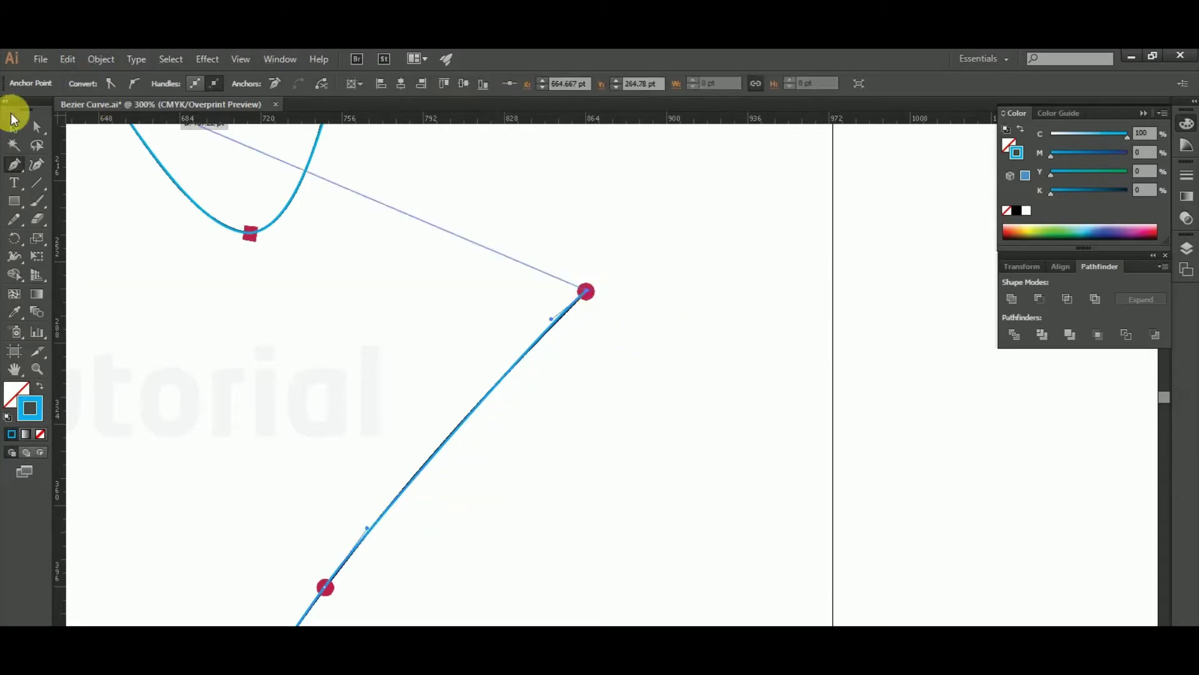
pyautogui.click(13, 128)
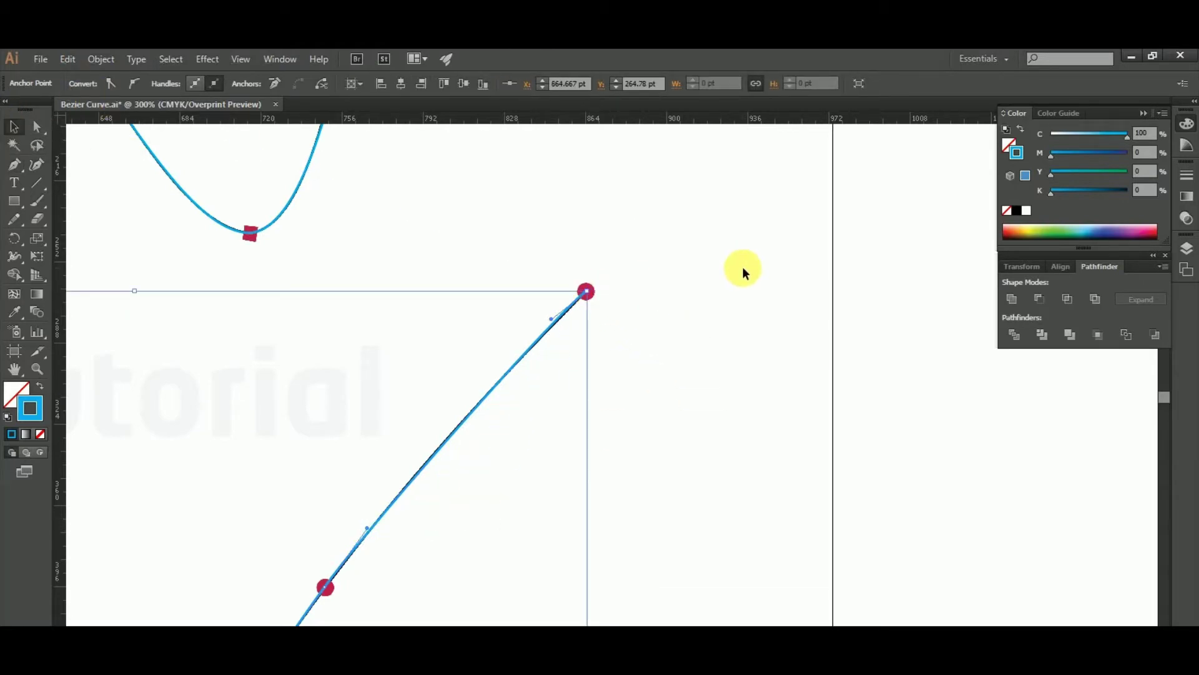
pyautogui.click(821, 306)
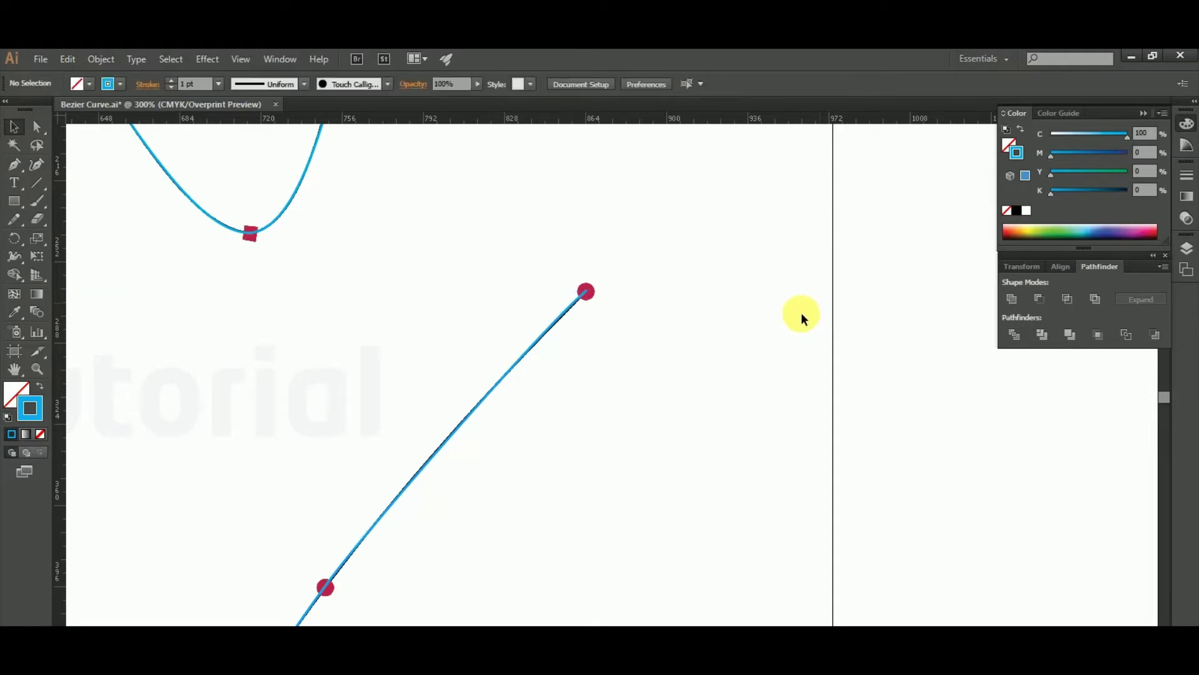
# Unlock the template image and move it off the artboard, below and to the right of the traced curves
pyautogui.hotkey('ctrl', '-')
pyautogui.hotkey('ctrl', '-')
pyautogui.hotkey('ctrl', '-')
pyautogui.hotkey('ctrl', '-')
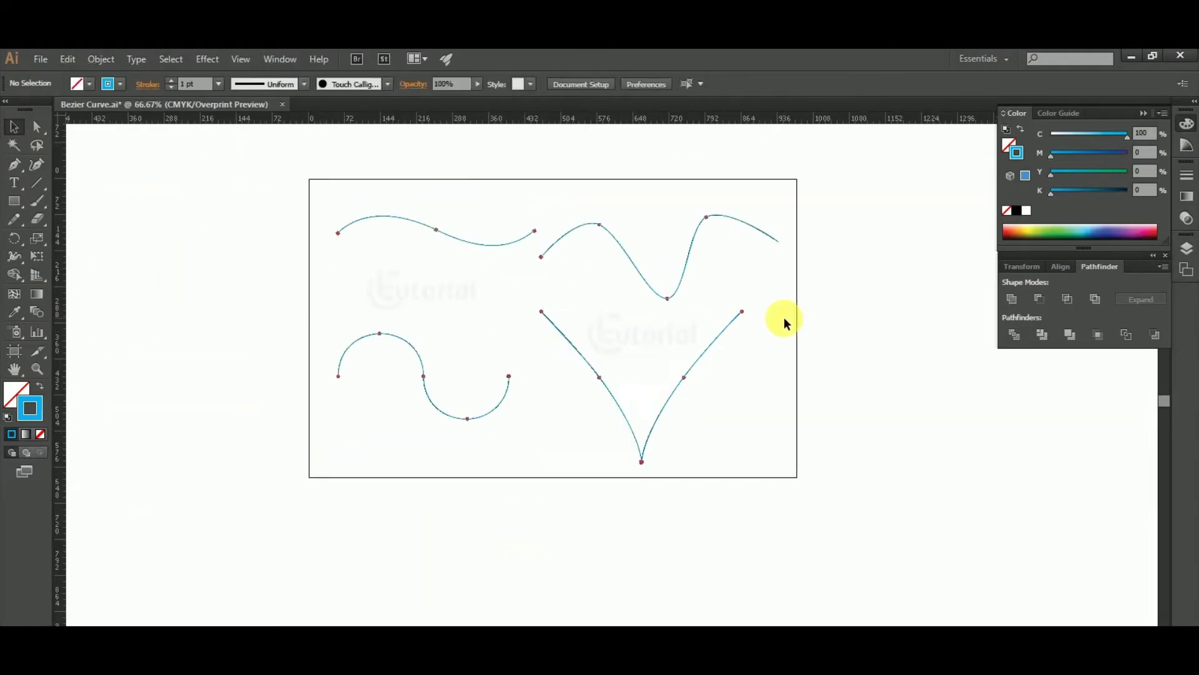
pyautogui.moveTo(800, 369); pyautogui.dragTo(794, 356)
pyautogui.hotkey('ctrl', '-')
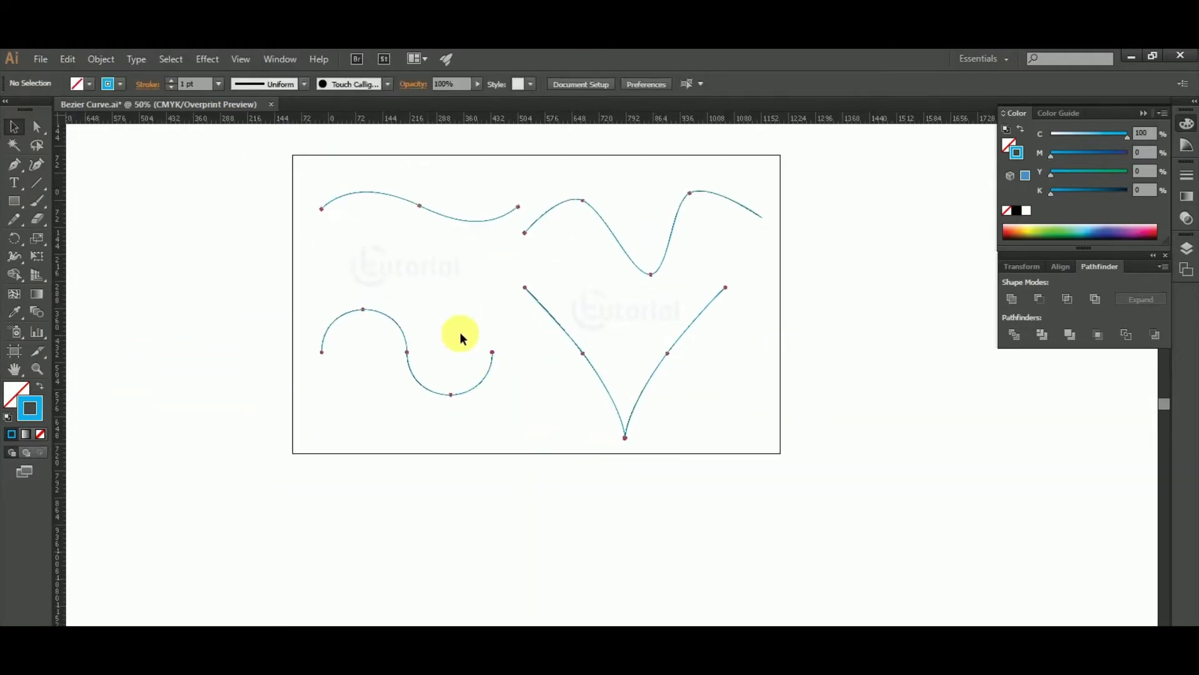
pyautogui.click(314, 280)
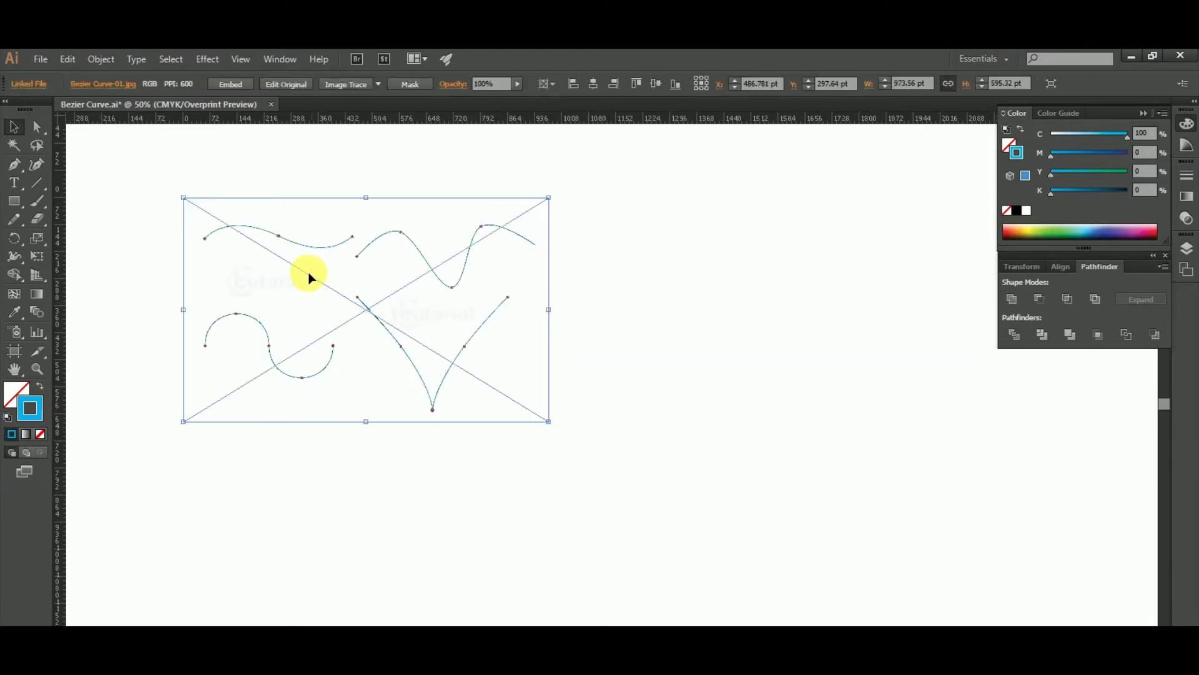
pyautogui.hotkey('ctrl', '-')
pyautogui.moveTo(302, 271); pyautogui.dragTo(591, 355)
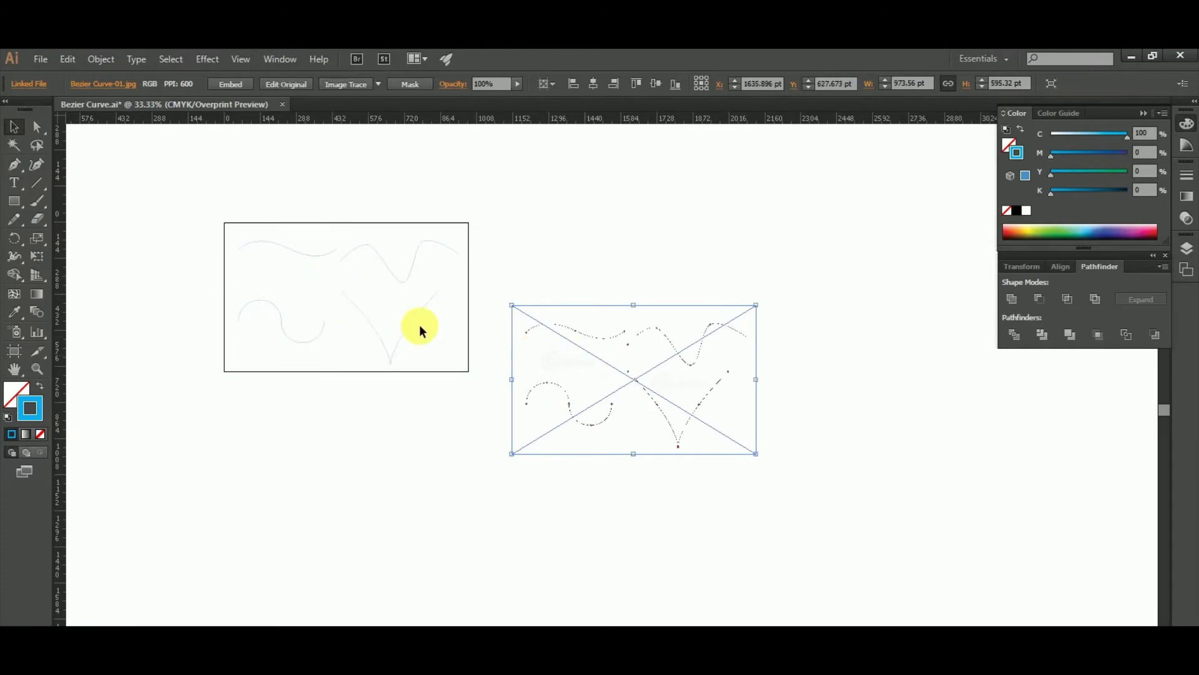
pyautogui.hotkey('ctrl', '+')
pyautogui.hotkey('ctrl', '+')
pyautogui.scroll(1, 414, 291)
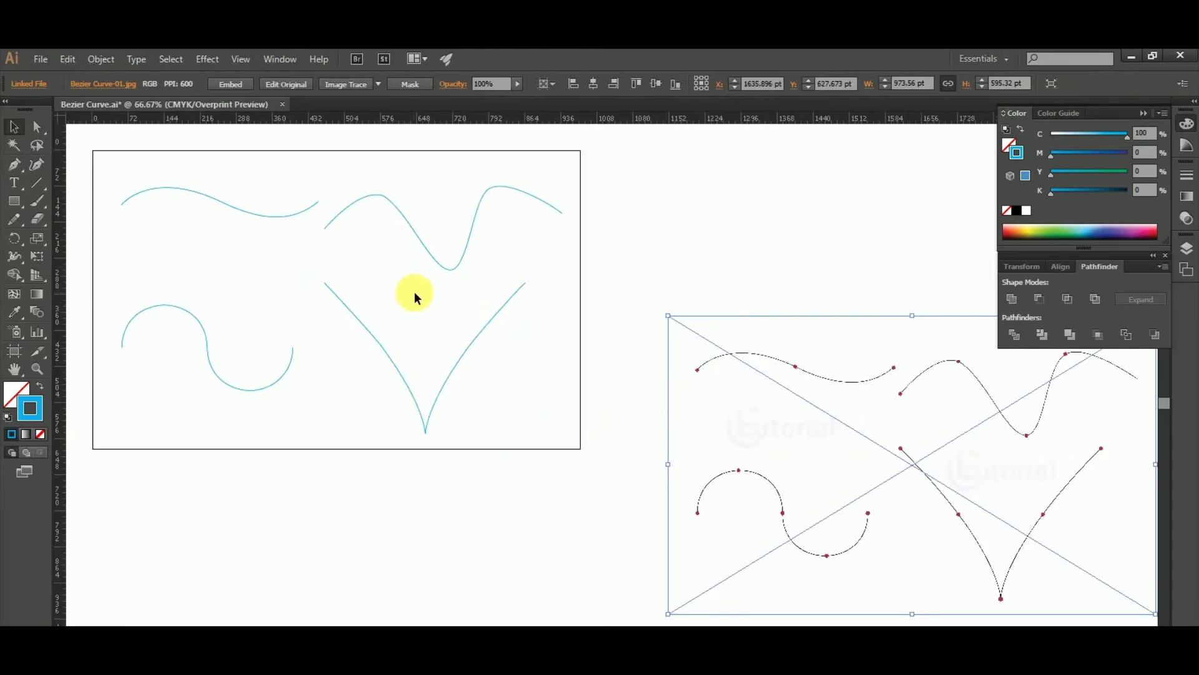
pyautogui.hotkey('ctrl', '-')
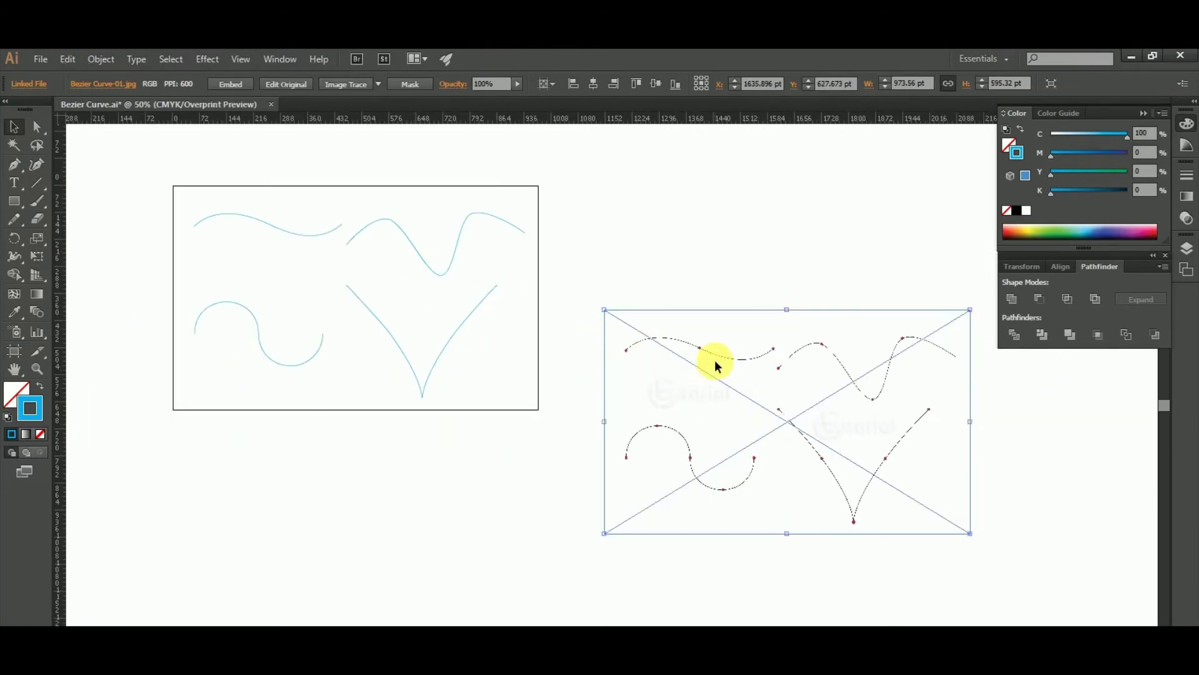